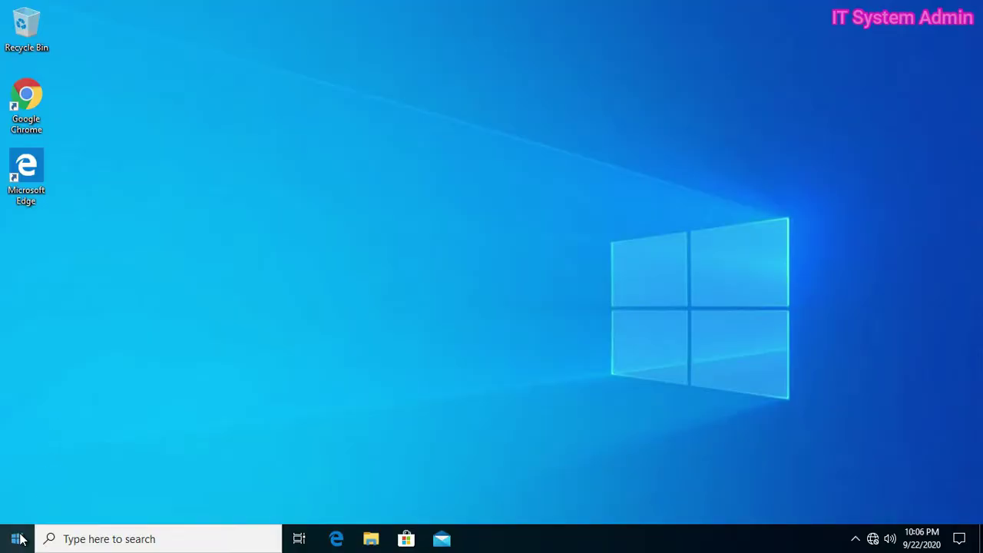
Launch Computer Management from the Start button's right-click menu
right_click(23, 538)
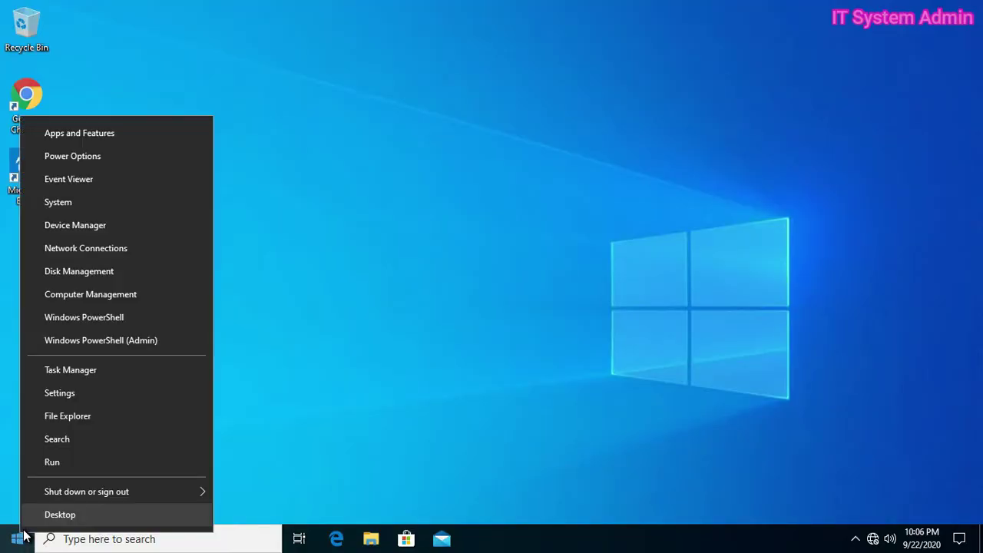
click(117, 294)
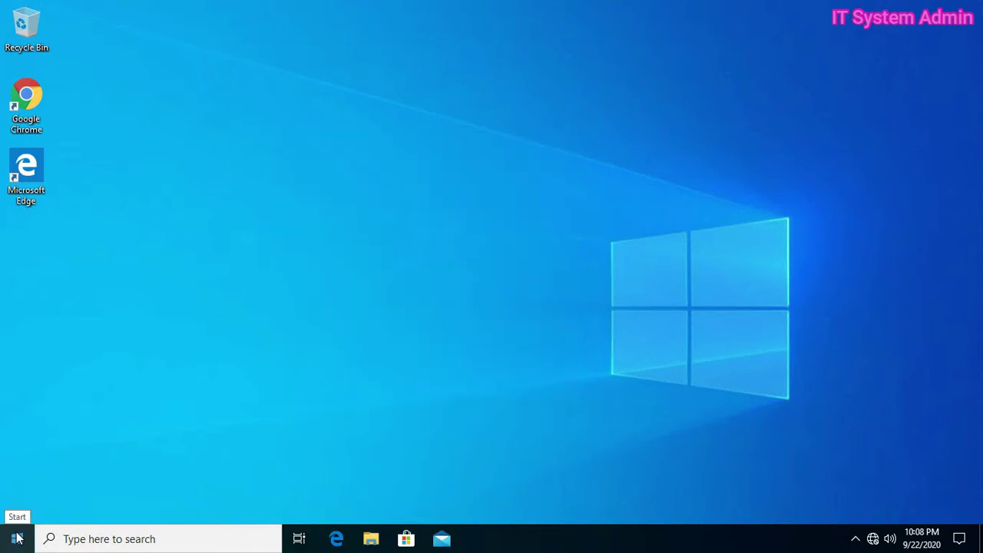
right_click(17, 539)
click(86, 297)
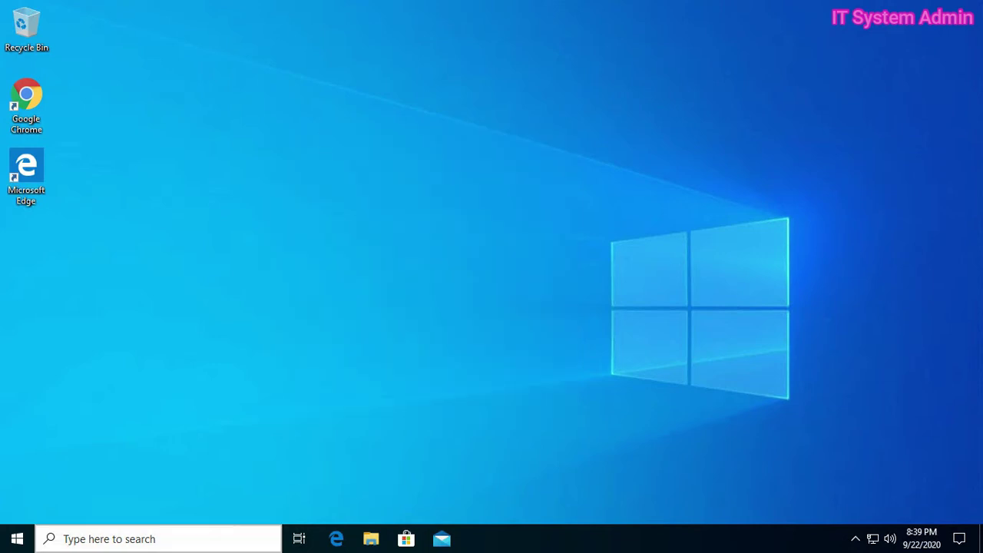
Open Services from a 'services' search and select Cryptographic Services in the list
click(165, 539)
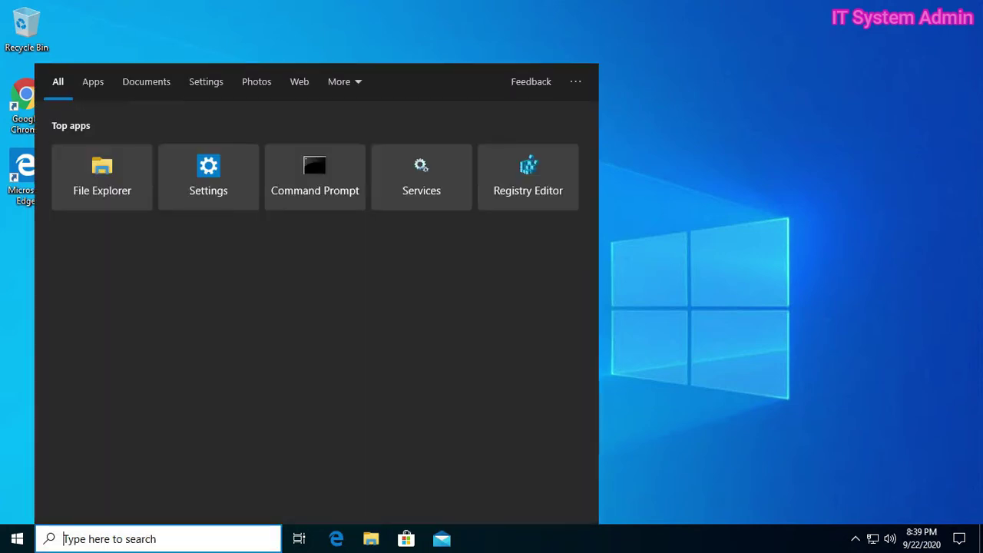
text(se)
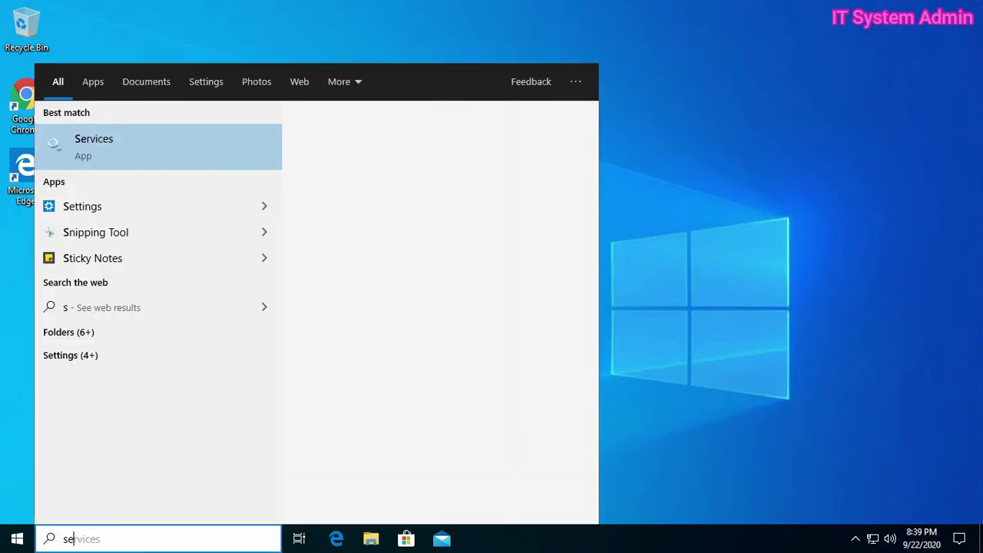
text(rvices)
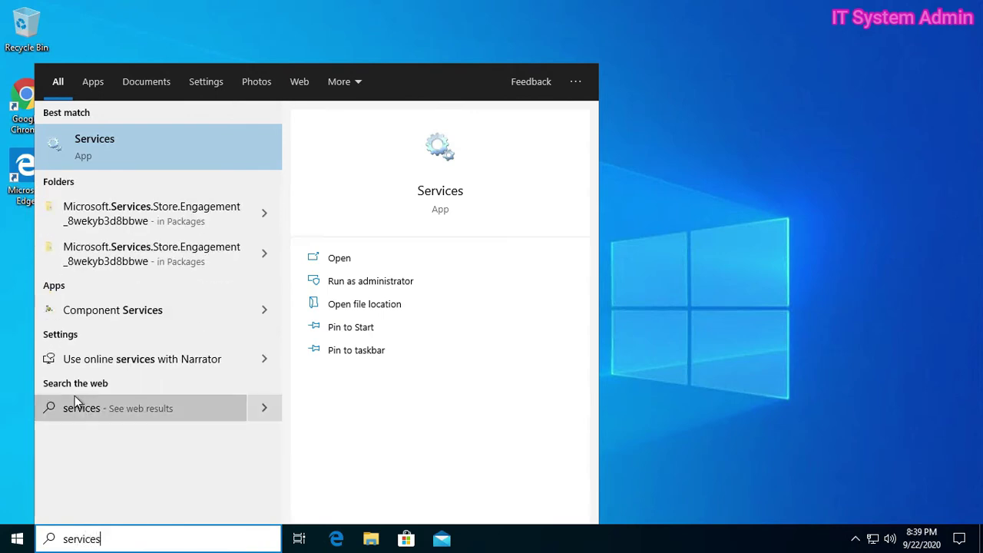
click(179, 149)
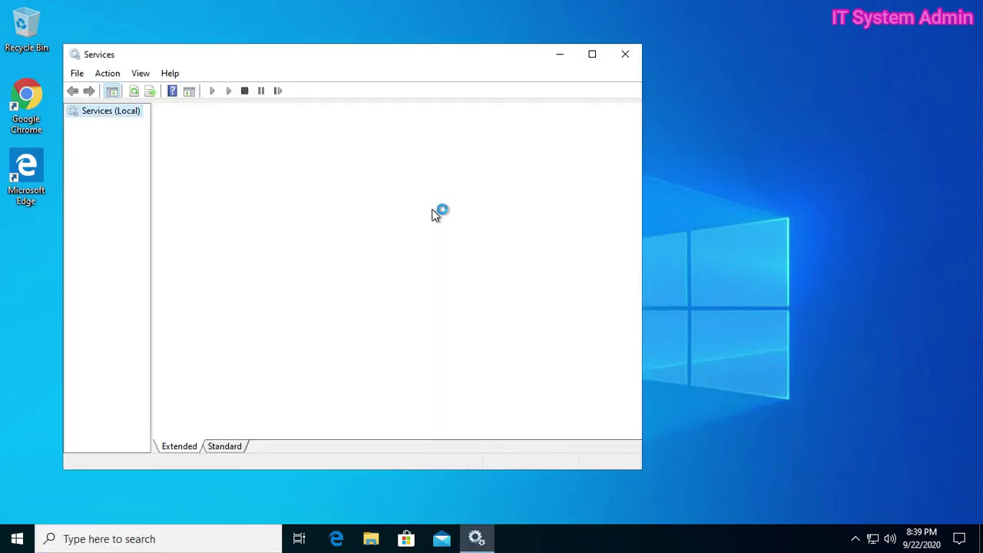
drag(376, 63, 497, 56)
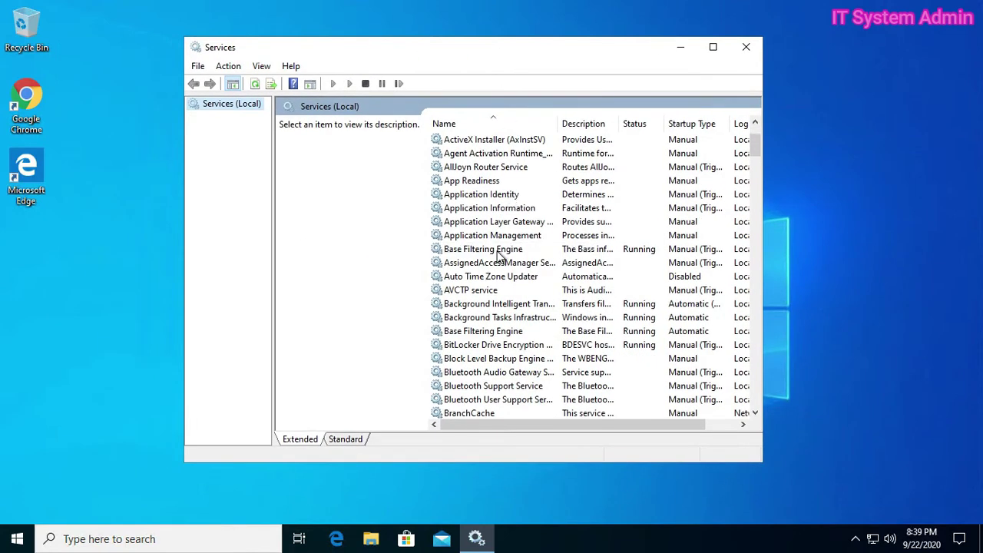
scroll(498, 258, down, 9)
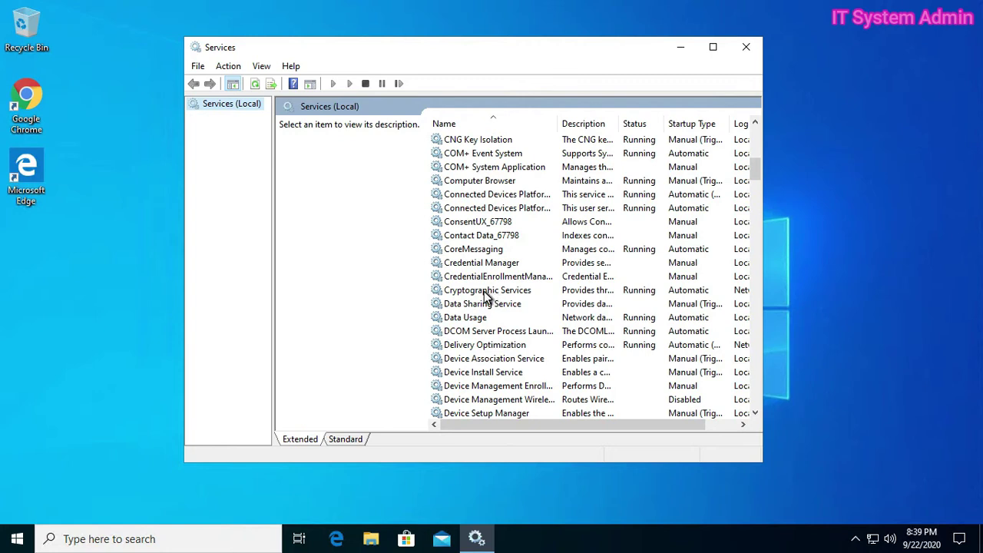
click(485, 292)
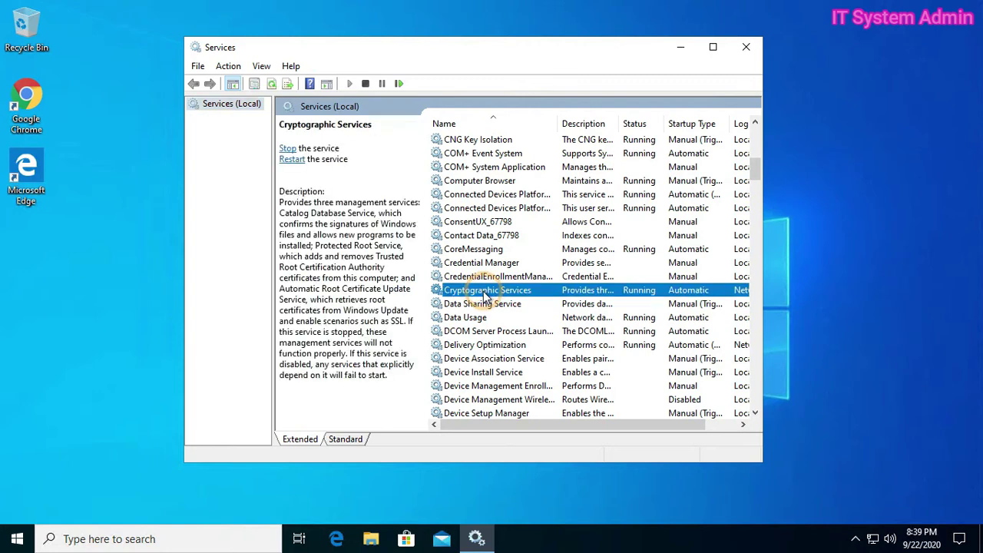
click(528, 293)
Check Cryptographic Services shows Automatic startup and its Log On account, confirm with OK, then close Services
double_click(527, 292)
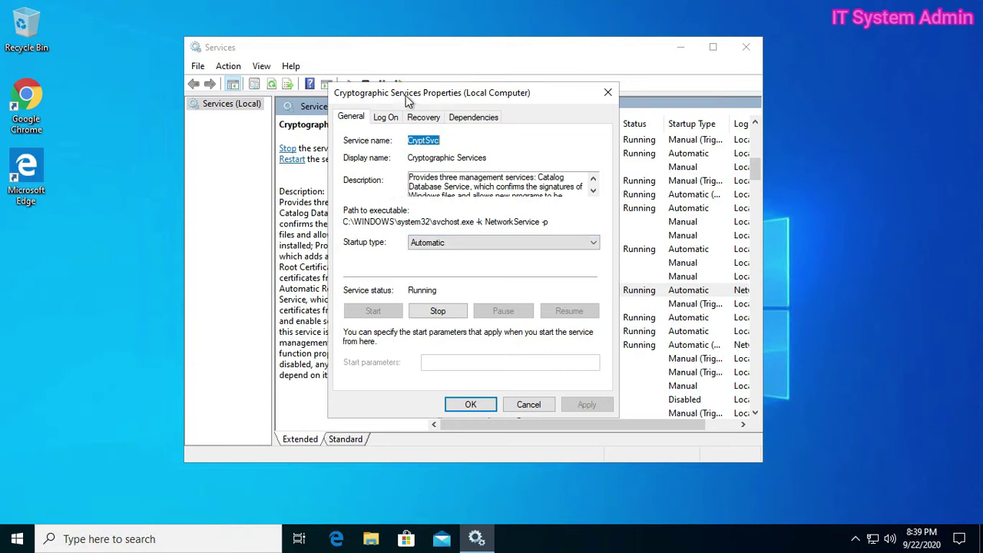
drag(452, 93, 485, 76)
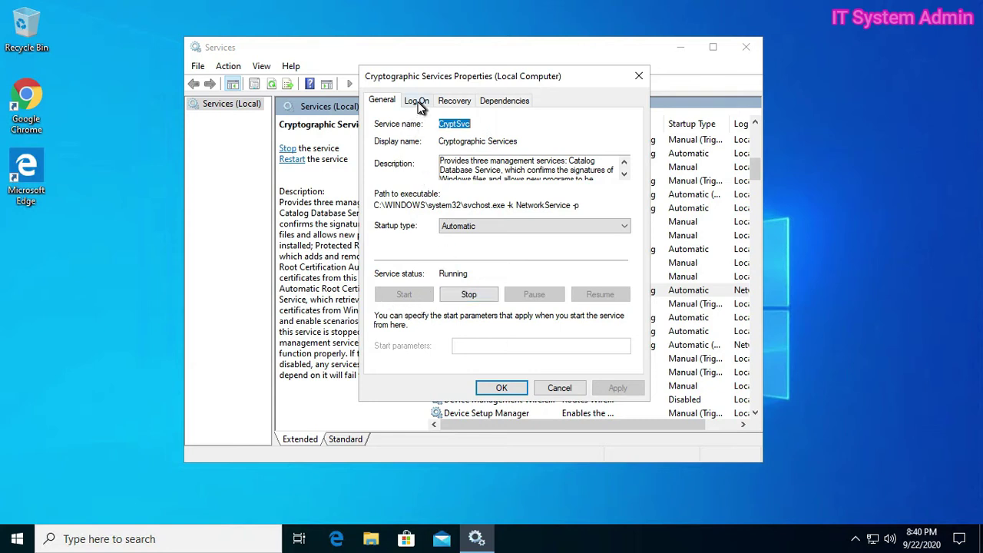
click(421, 107)
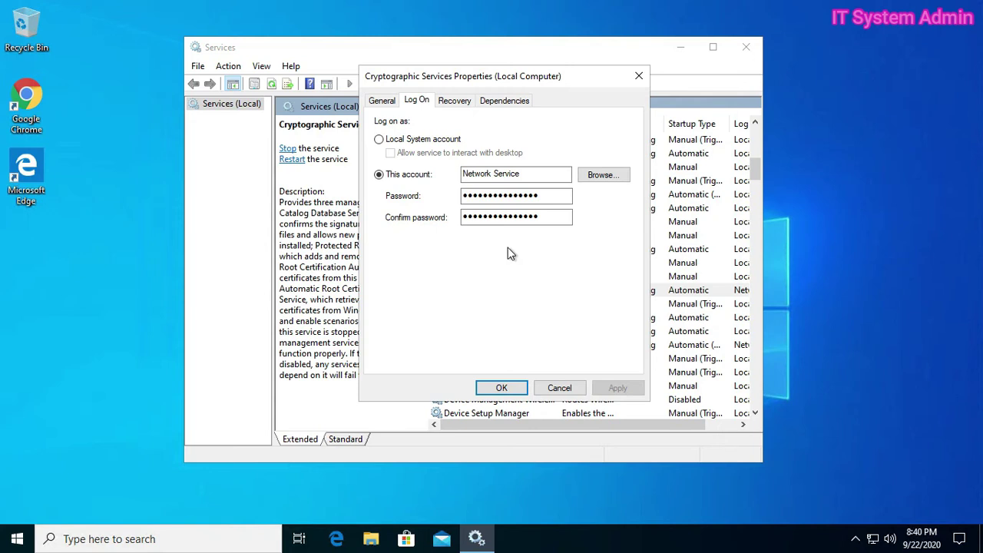
click(510, 388)
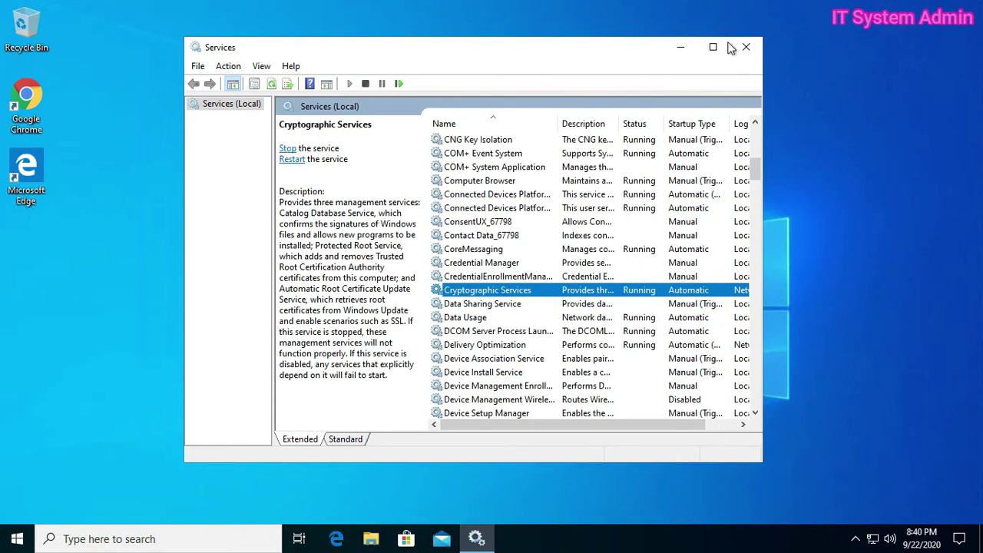
click(745, 49)
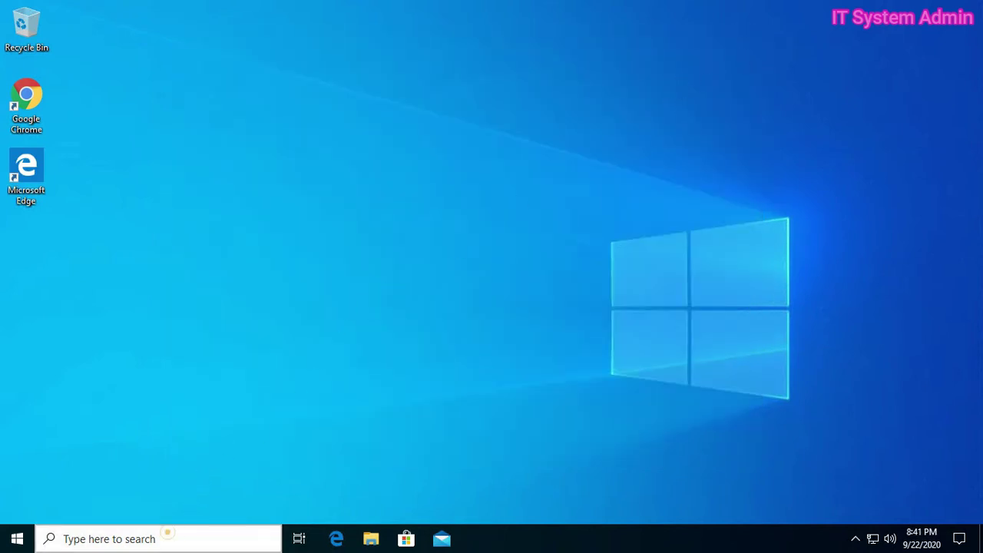
Run Command Prompt as administrator from a 'cmd' search
click(168, 537)
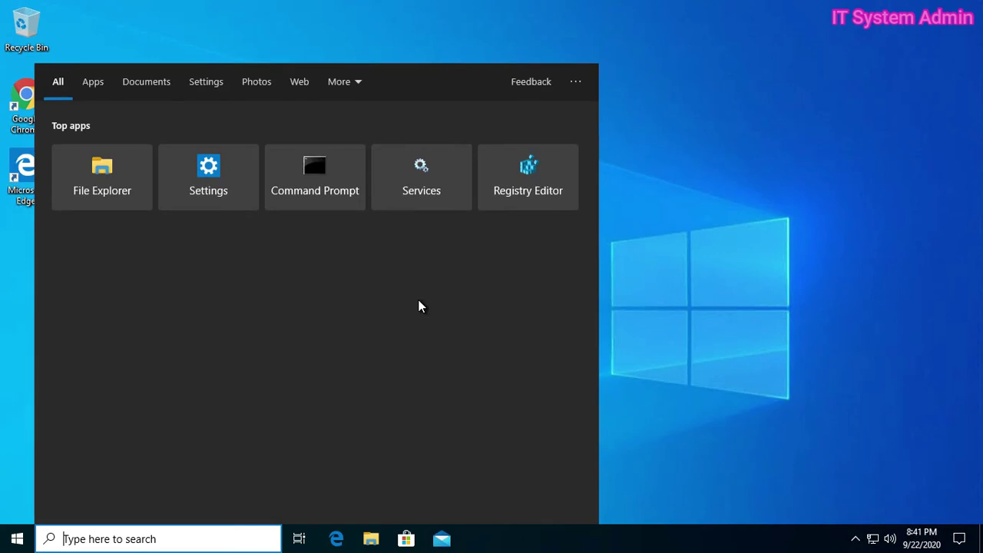
text(cm)
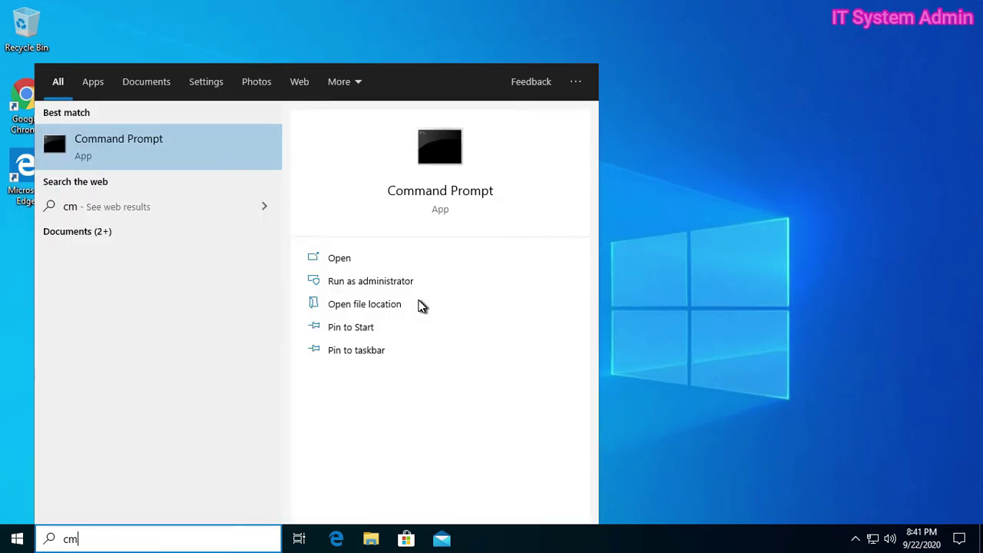
text(d)
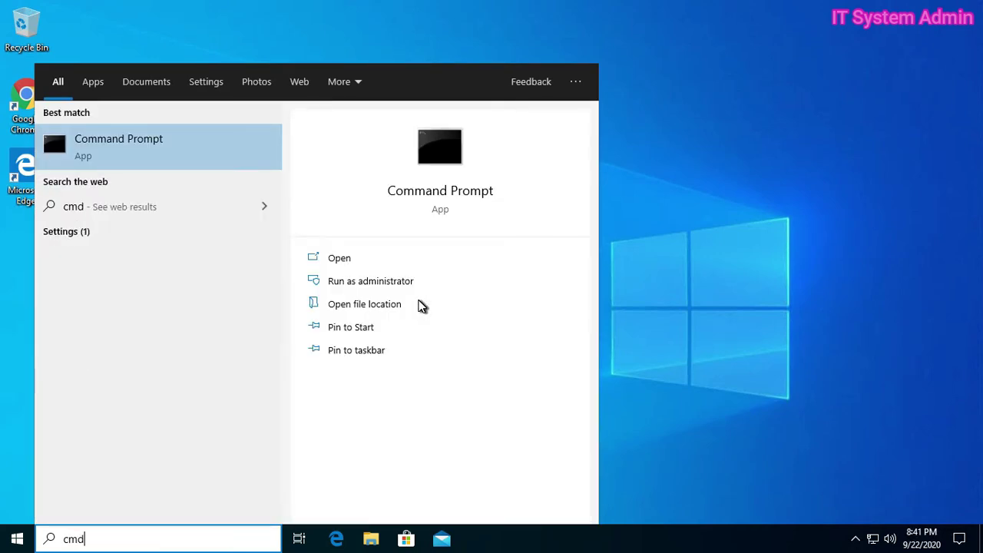
right_click(179, 148)
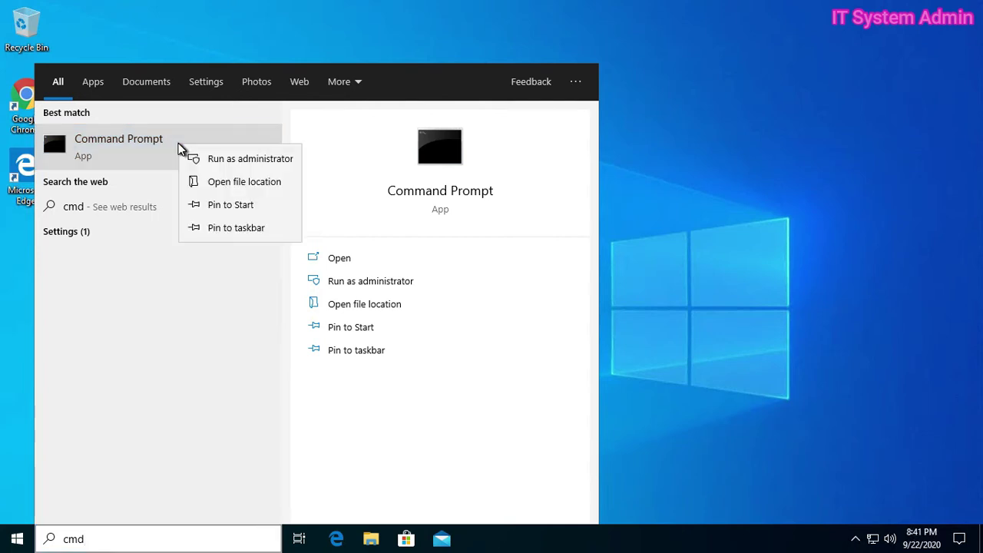
click(257, 160)
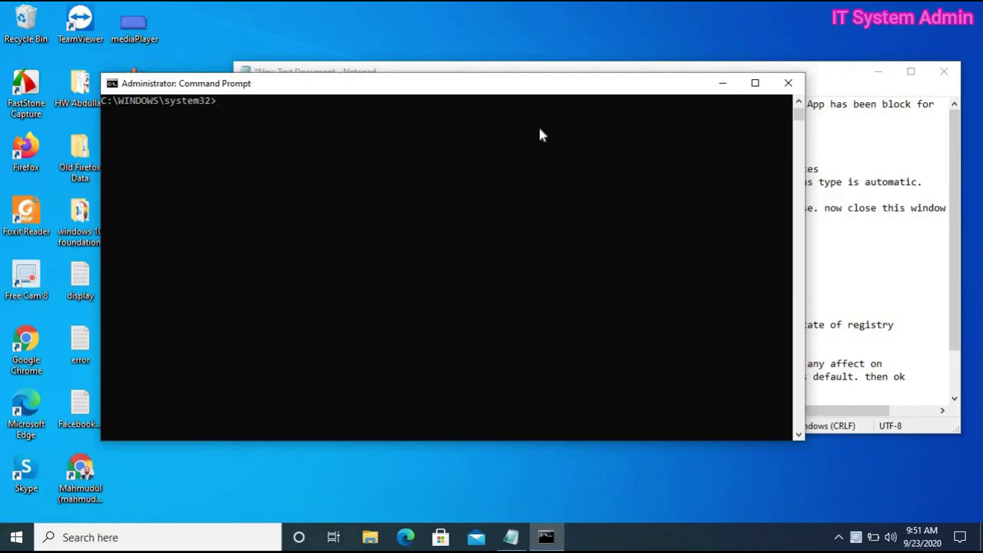
Run Dism.exe /Online /Cleanup-Image /Restorehealth in the elevated Command Prompt
text(Dism.exe /)
text(Online /Cleanu)
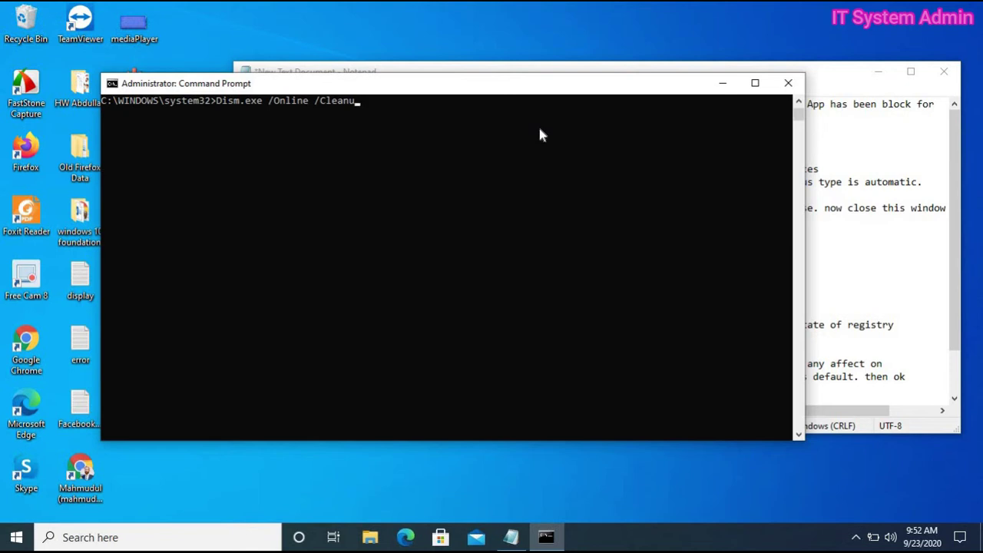
text(p-Image /Restoreh)
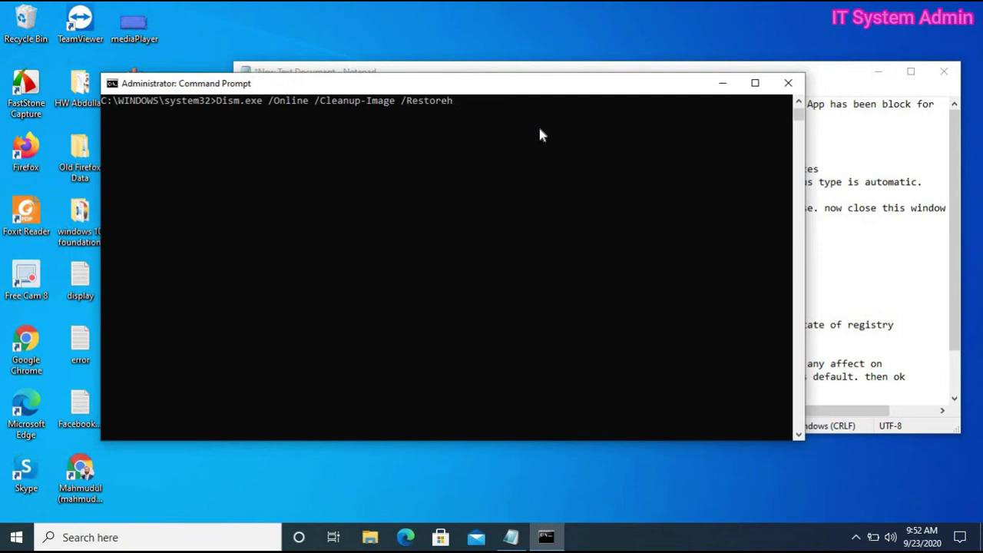
text(ealth)
key(Return)
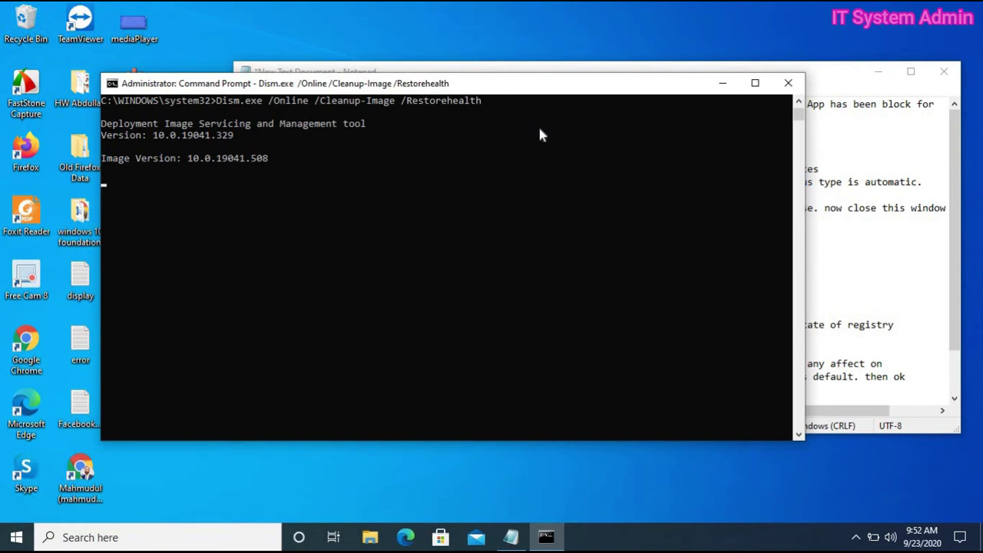
Minimize Notepad so the DISM restore can be watched running to completion
click(878, 72)
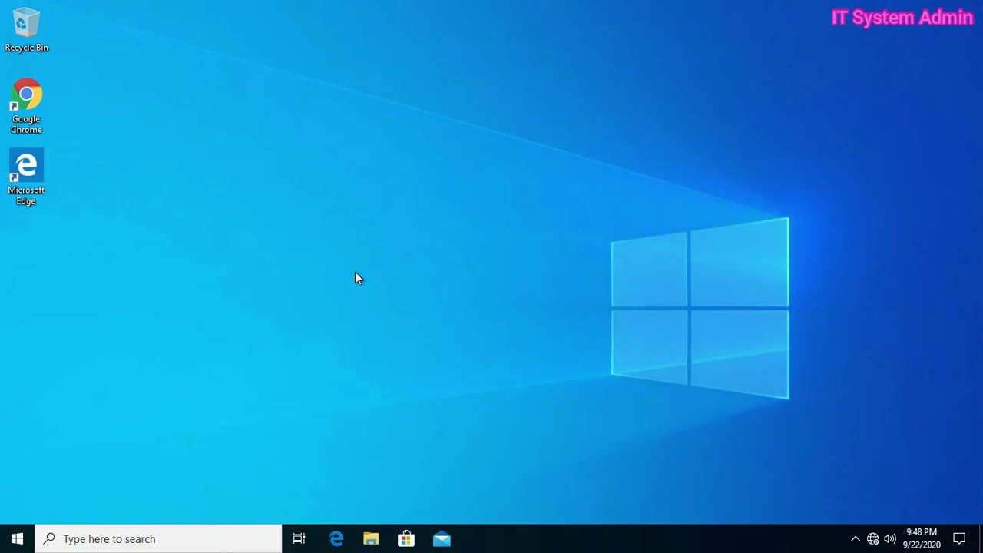
Search for 'regedit' and bring up Registry Editor's launch options
click(176, 540)
text(reg)
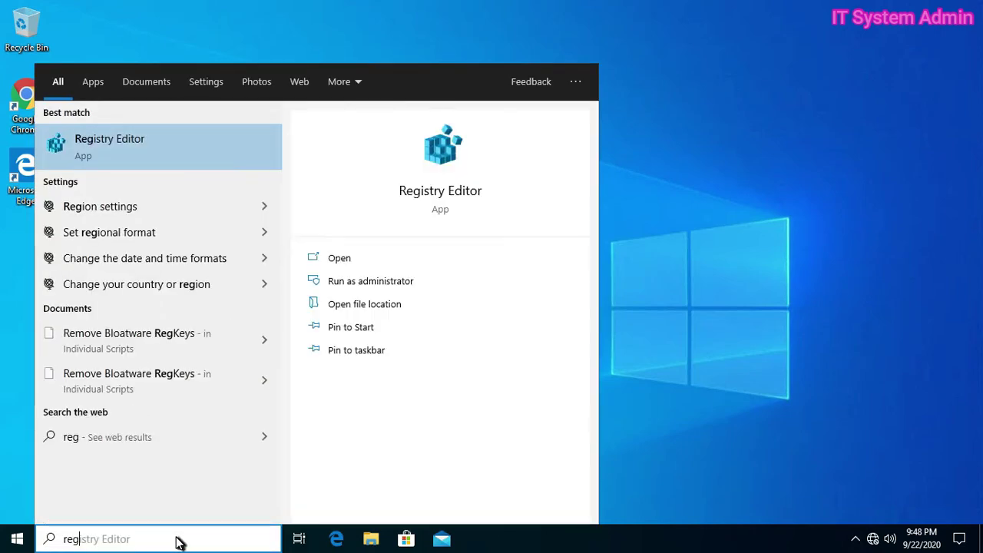
text(edit)
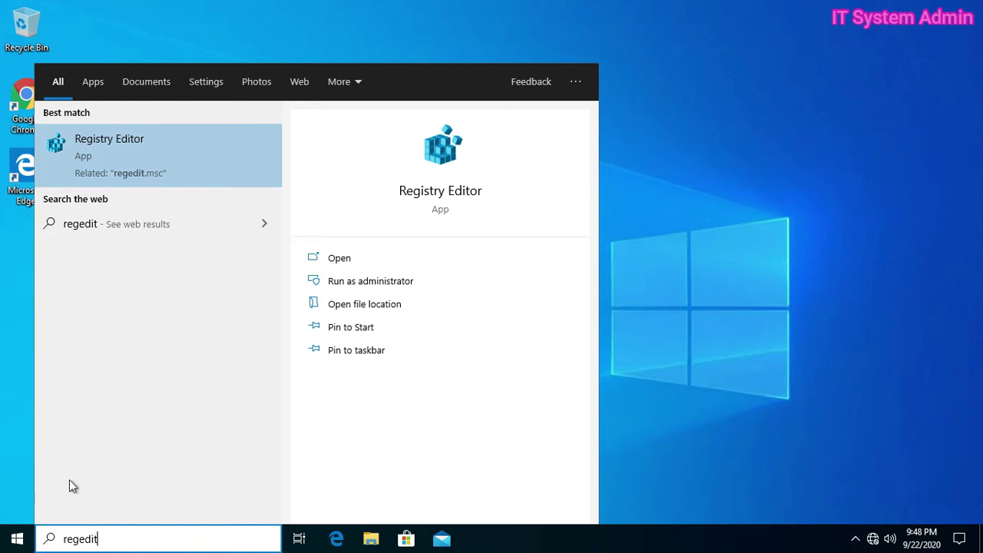
right_click(158, 154)
Run Registry Editor as administrator and expand HKEY_LOCAL_MACHINE > SOFTWARE > Microsoft
click(209, 165)
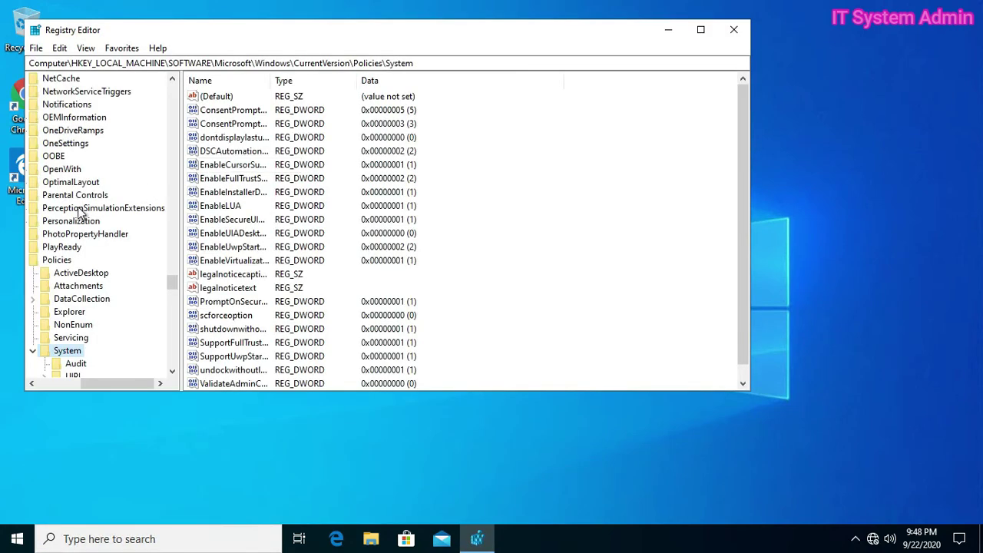
drag(176, 283, 176, 73)
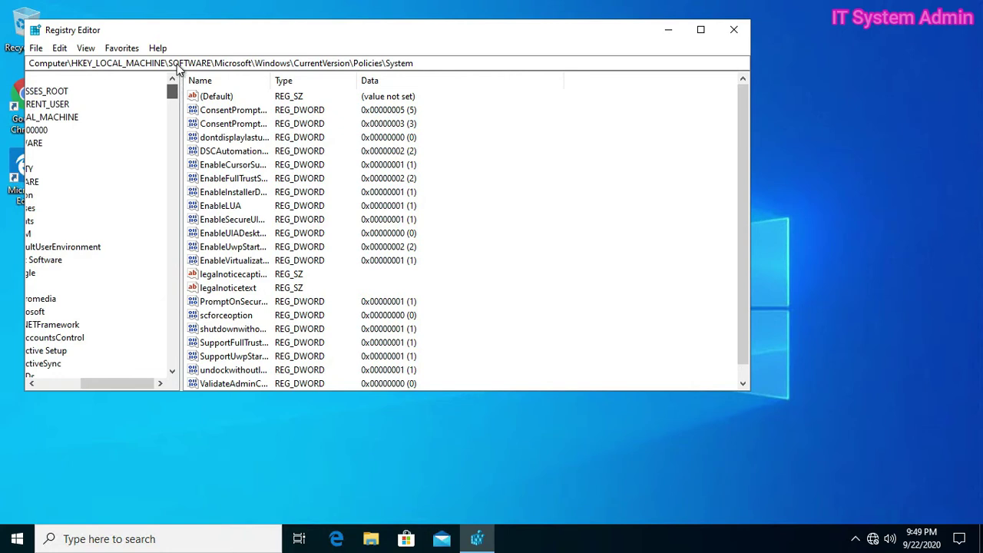
drag(134, 383, 60, 382)
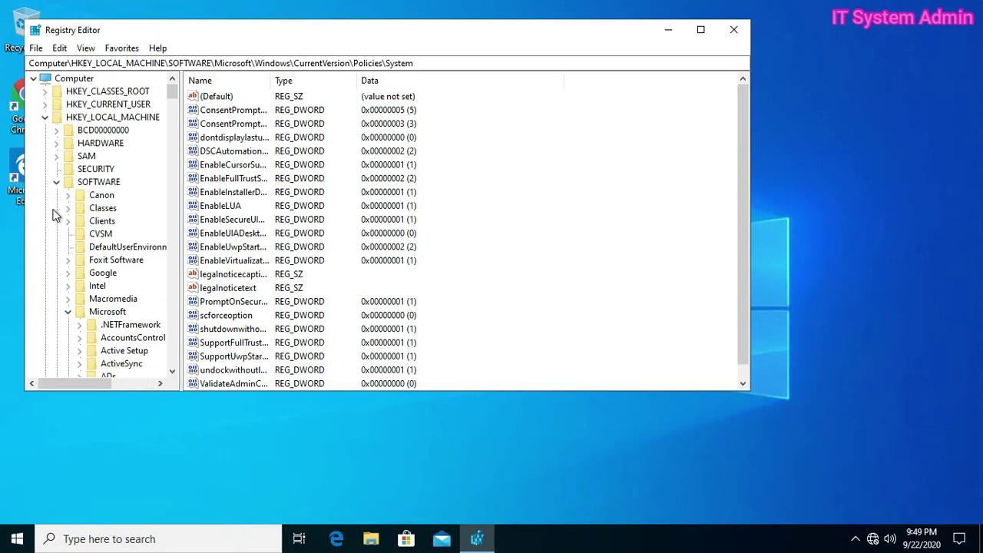
click(46, 118)
click(326, 178)
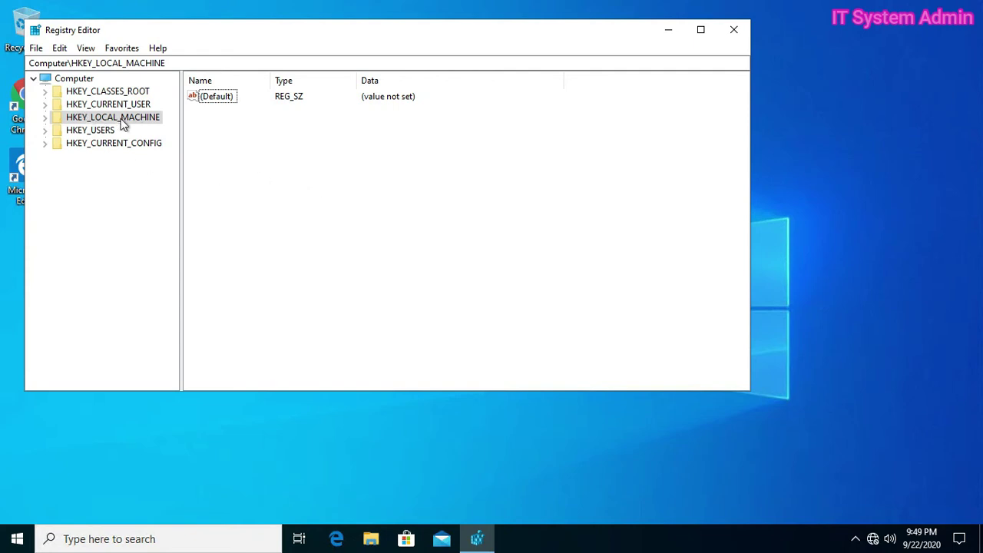
click(44, 117)
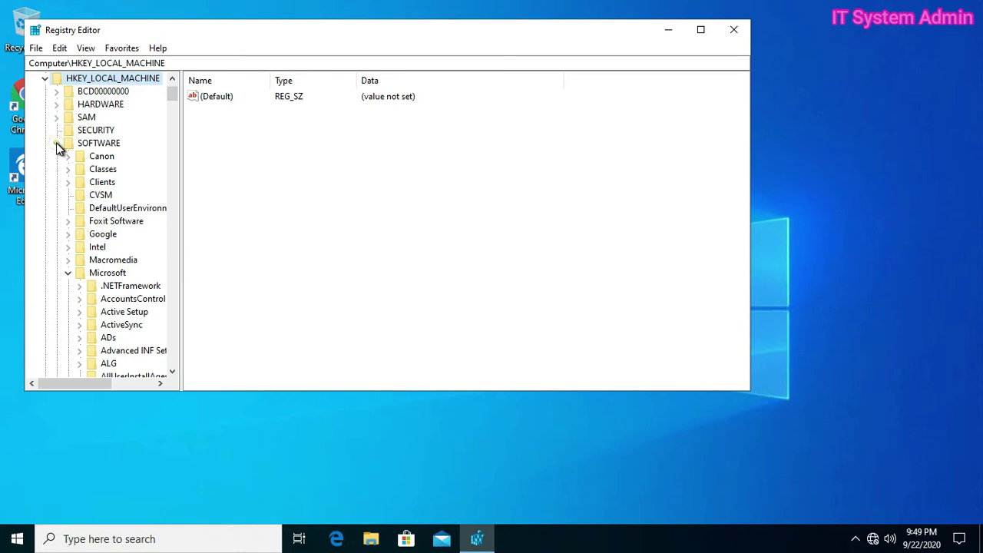
click(57, 143)
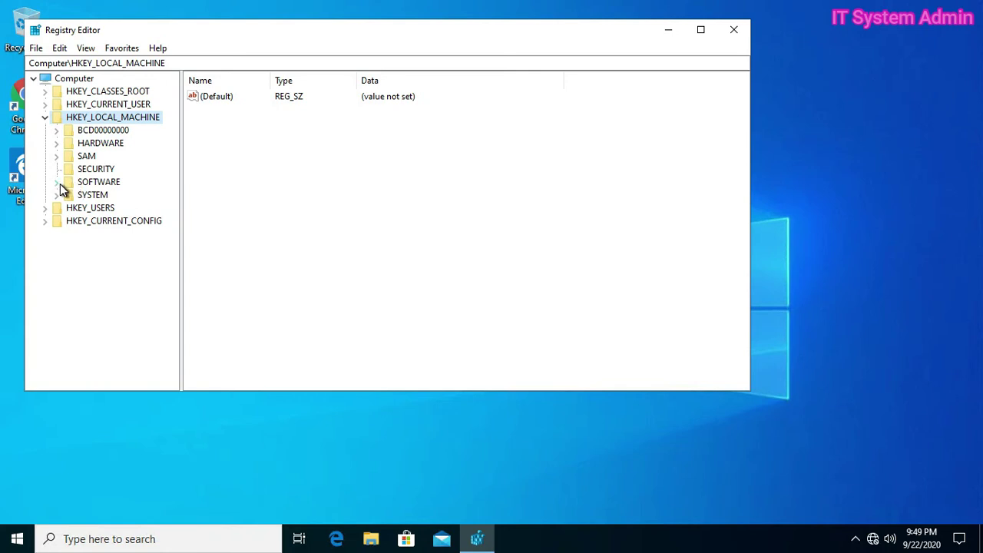
click(56, 182)
click(68, 209)
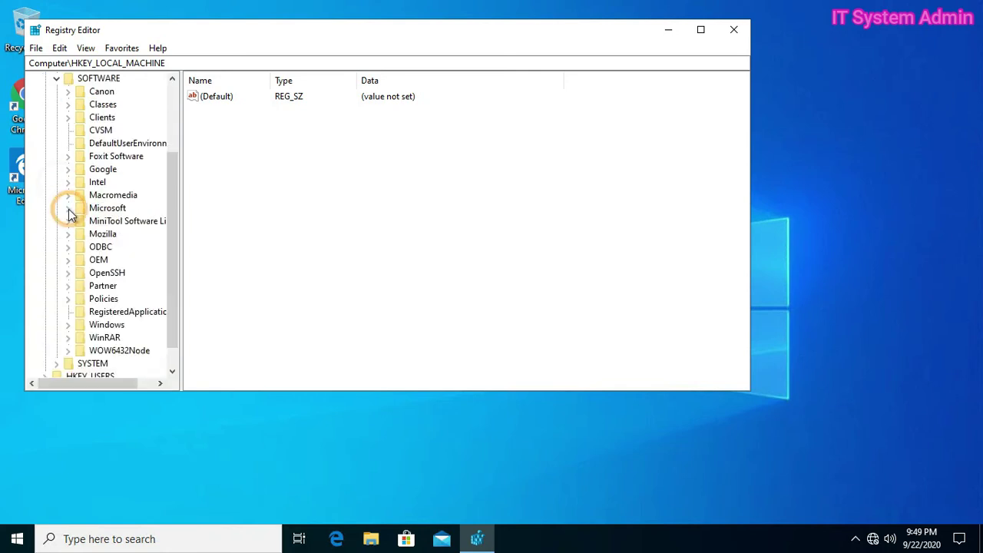
click(115, 209)
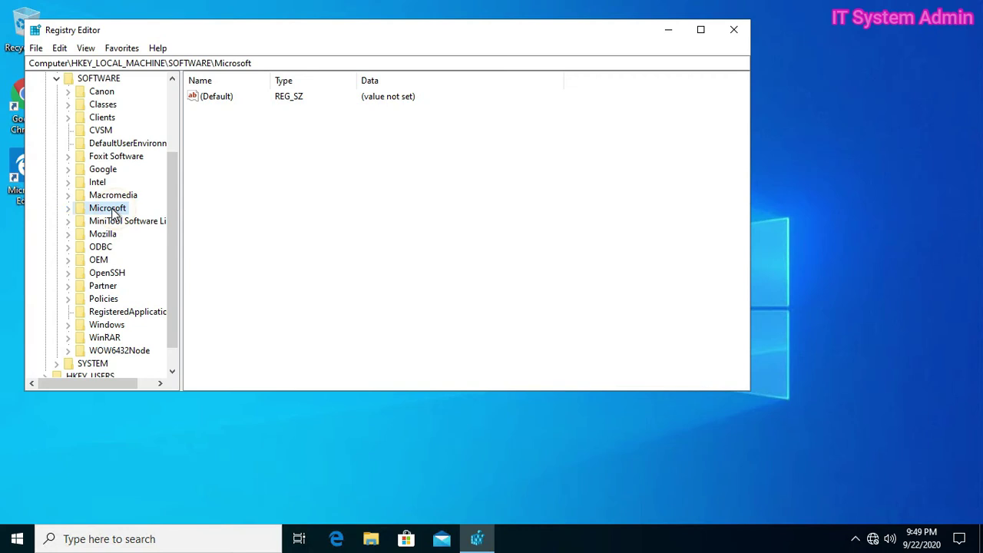
click(67, 209)
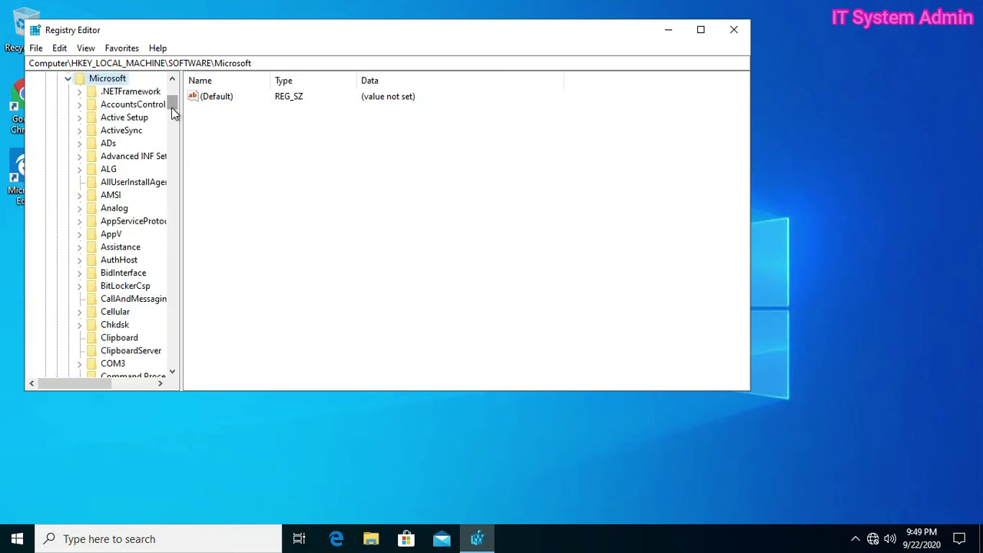
Expand Windows > CurrentVersion > Policies and select the System key
drag(172, 110, 182, 150)
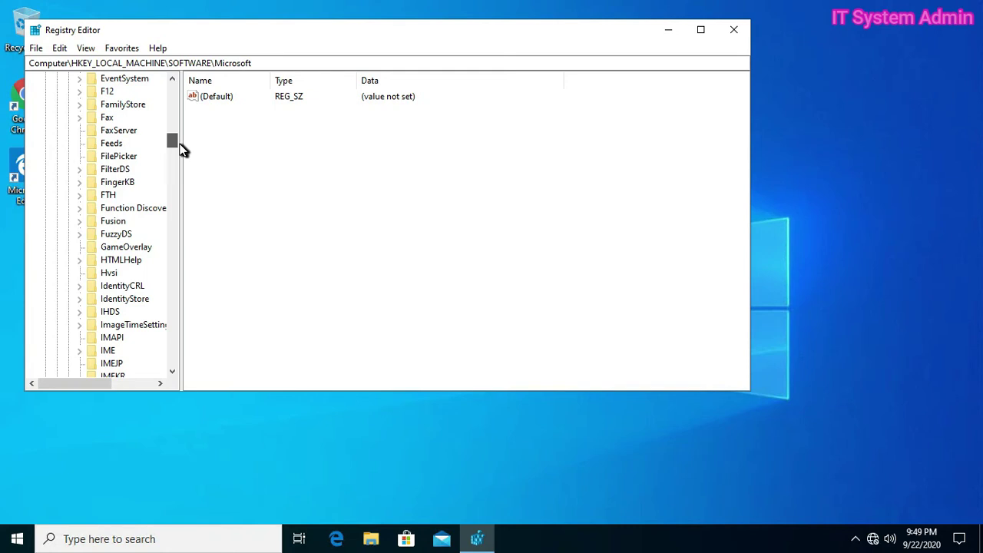
drag(182, 150, 191, 238)
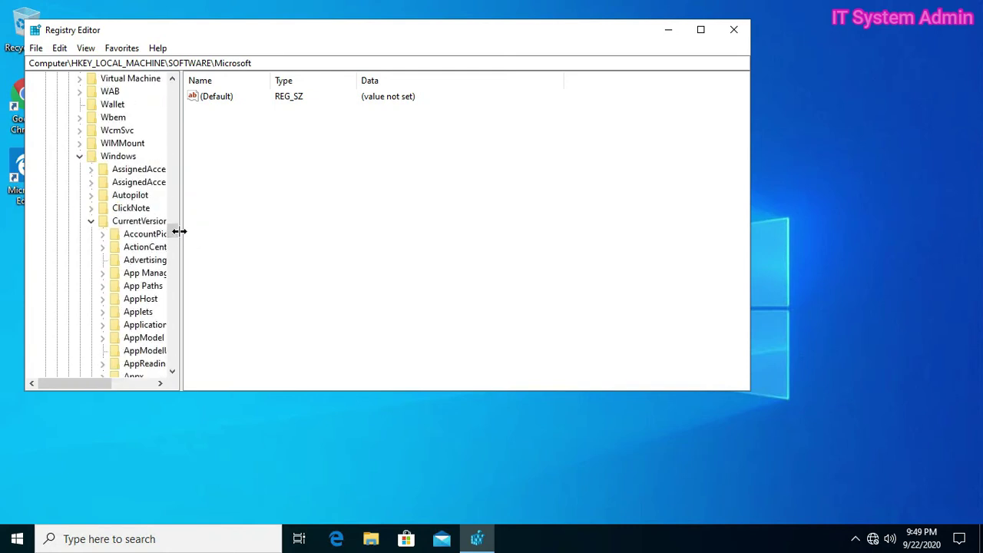
click(90, 221)
click(79, 157)
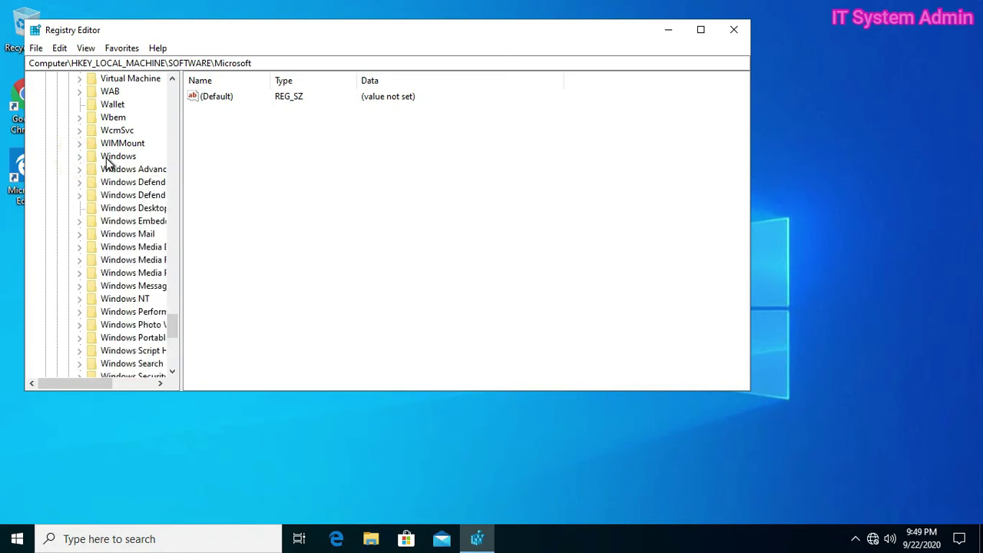
click(108, 160)
click(79, 158)
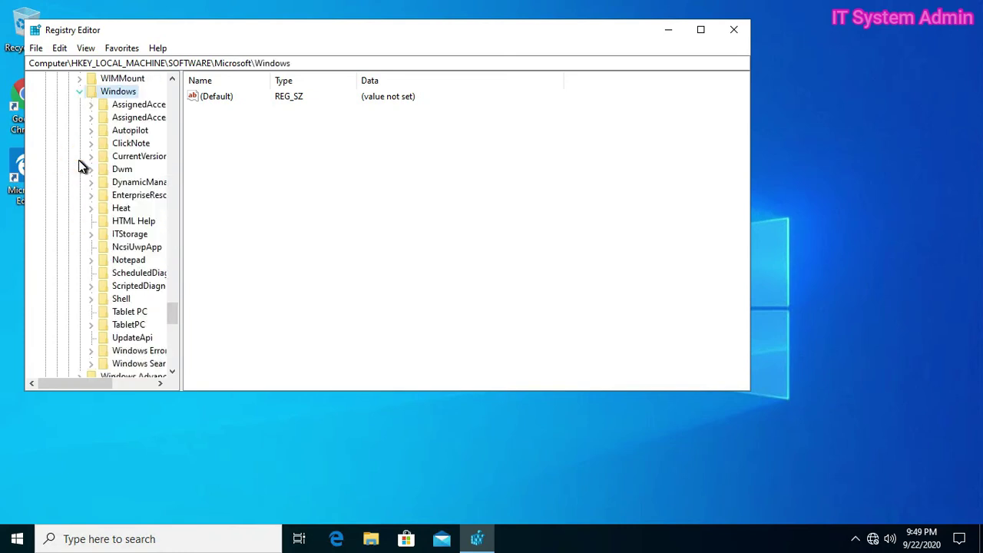
click(138, 158)
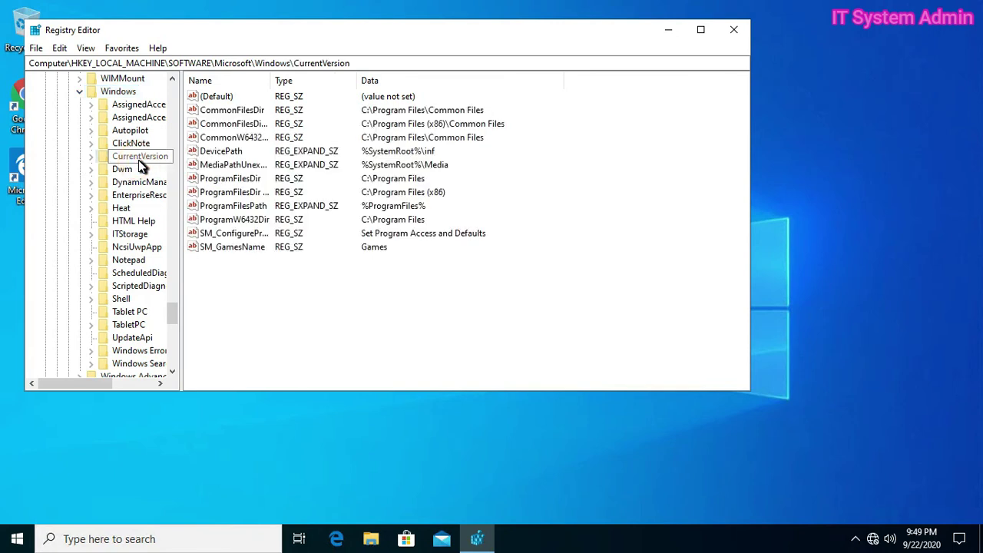
click(91, 158)
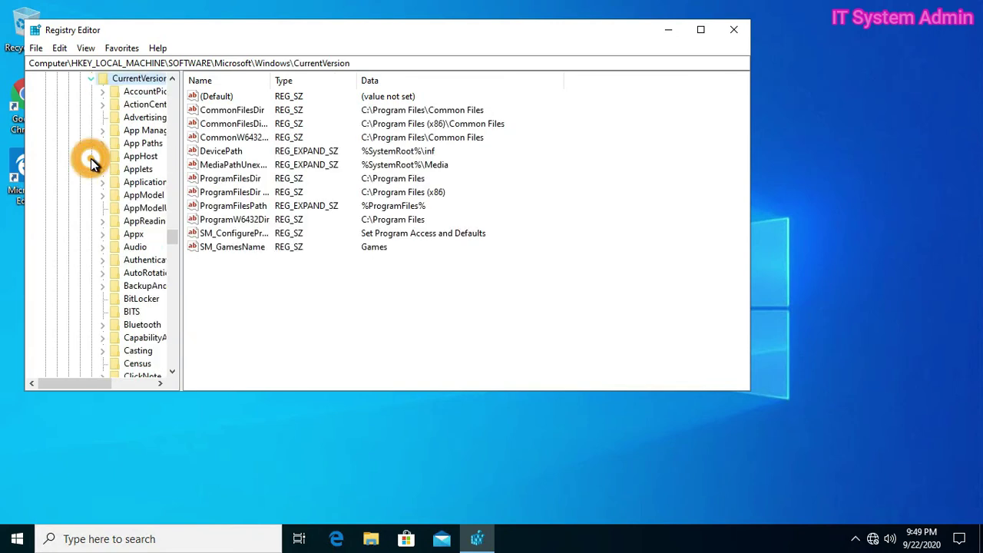
drag(172, 234, 171, 273)
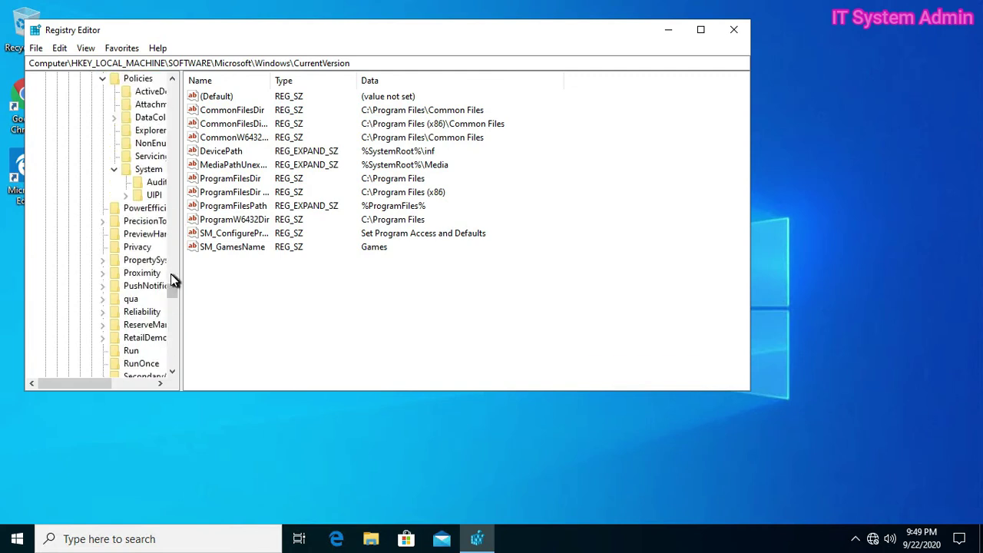
click(101, 80)
click(132, 79)
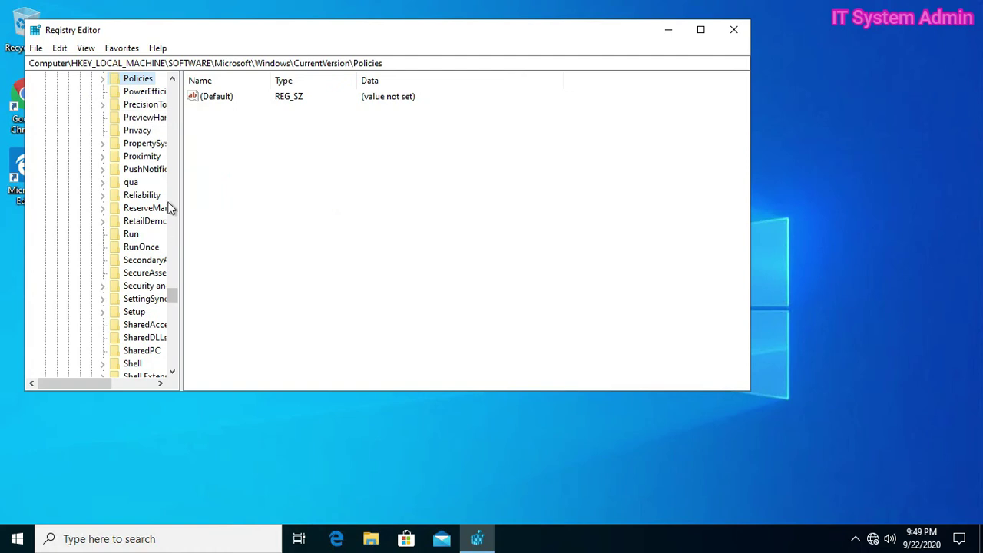
scroll(163, 188, up, 2)
click(103, 157)
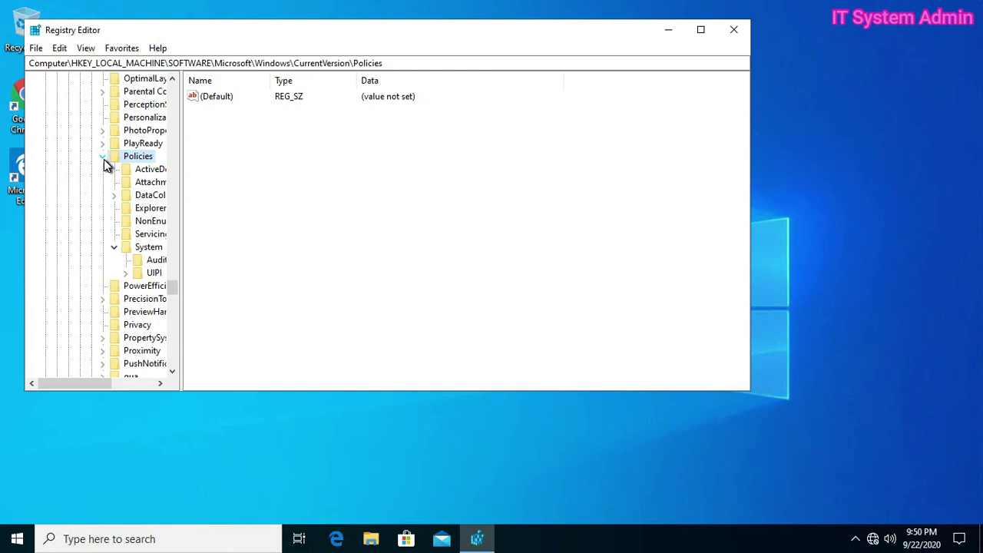
click(155, 251)
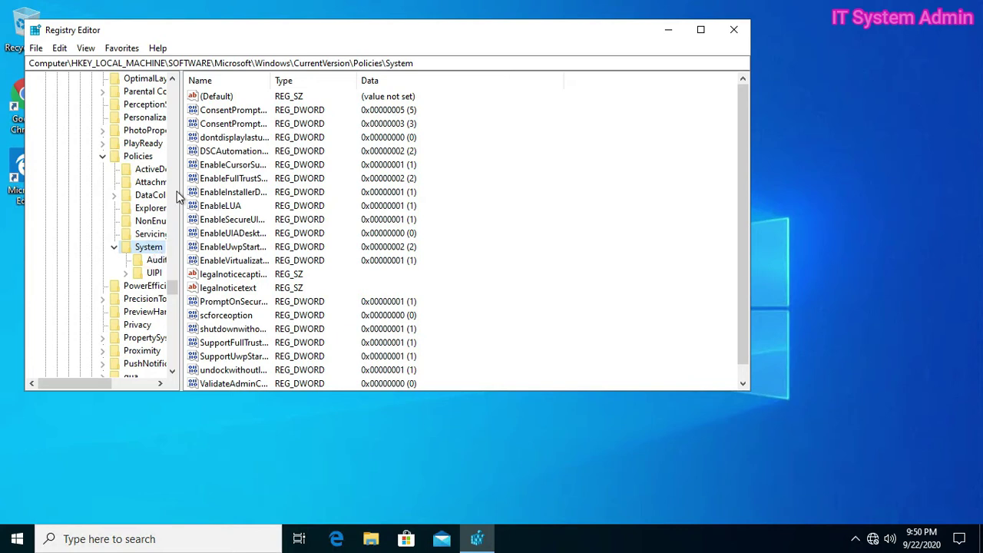
Change EnableLUA's value data from 1 to 0 and save it
click(230, 206)
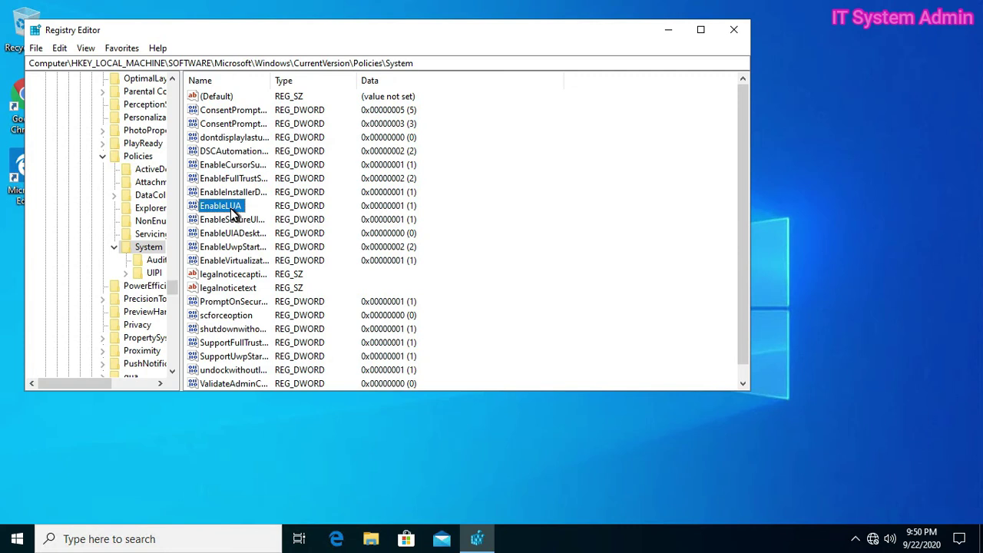
double_click(231, 207)
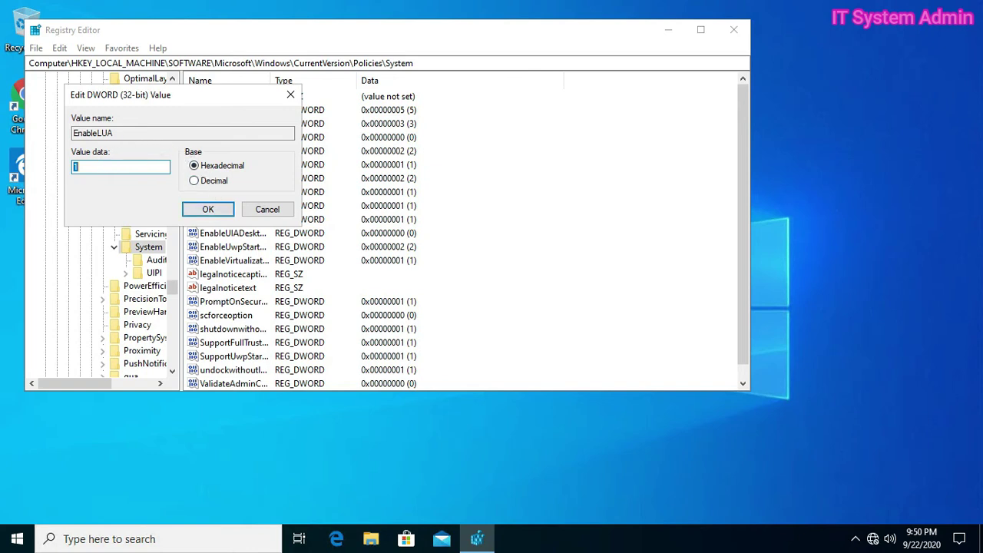
text(0)
click(207, 212)
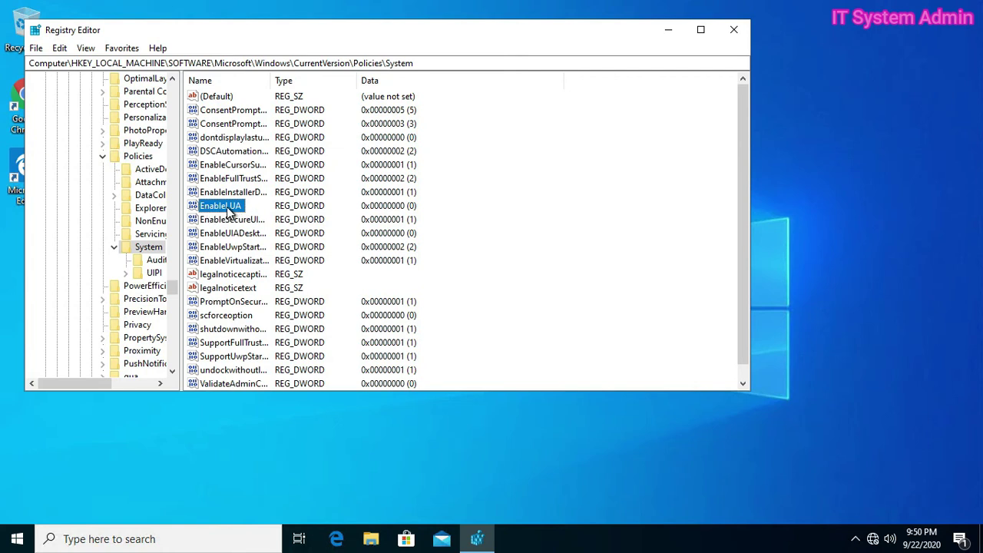
Set EnableLUA's value data back to 1, then close Registry Editor
double_click(227, 208)
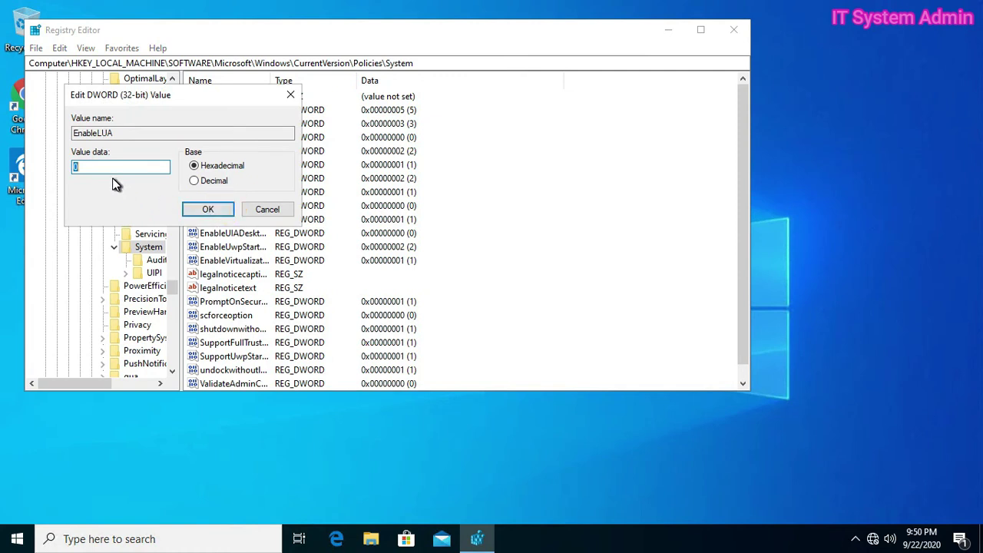
text(1)
click(208, 209)
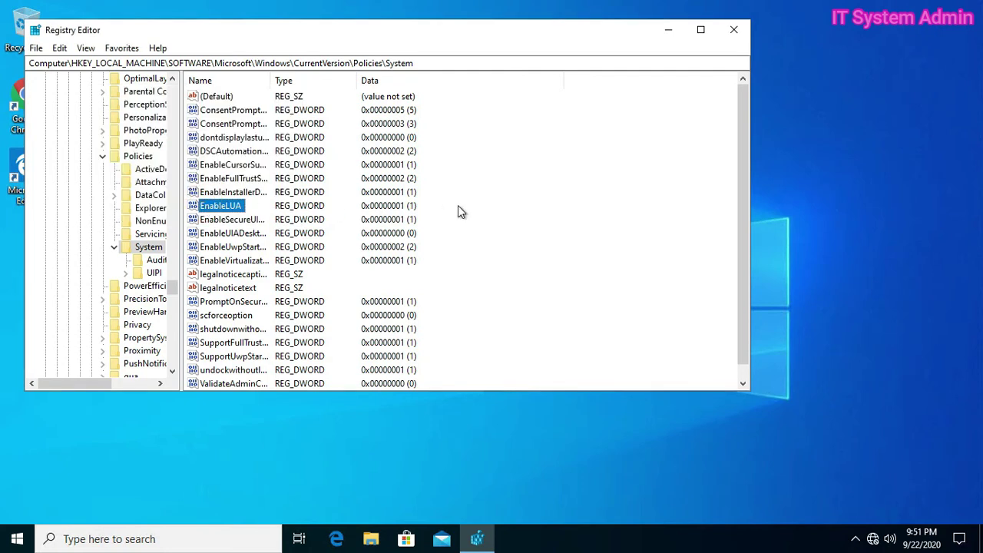
click(493, 209)
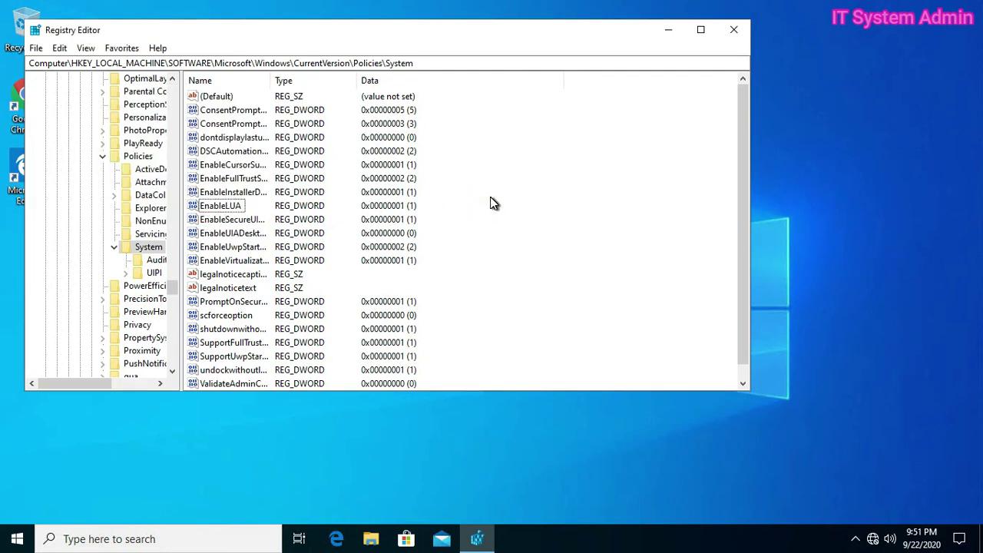
click(733, 29)
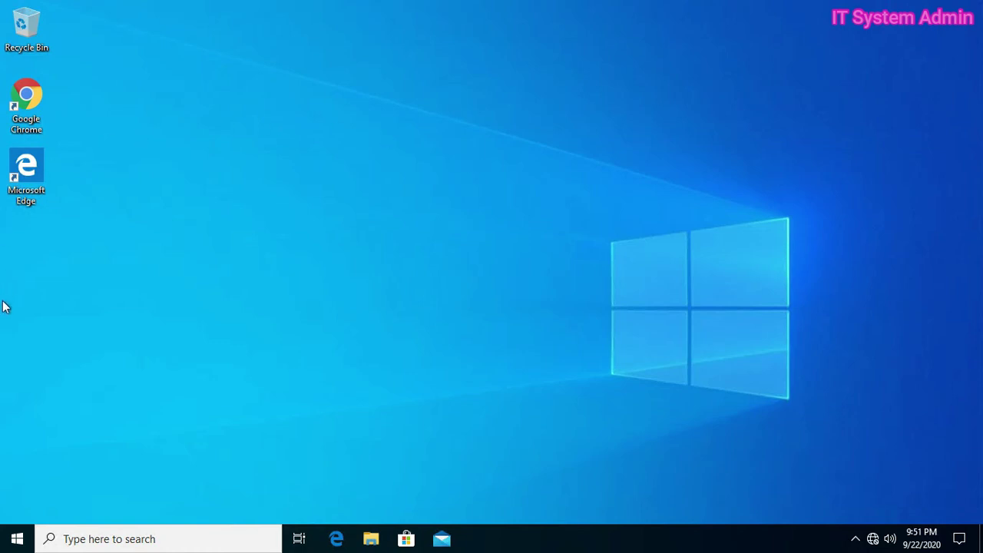
Launch an elevated Command Prompt from a 'cmd' search with Run as administrator
click(126, 538)
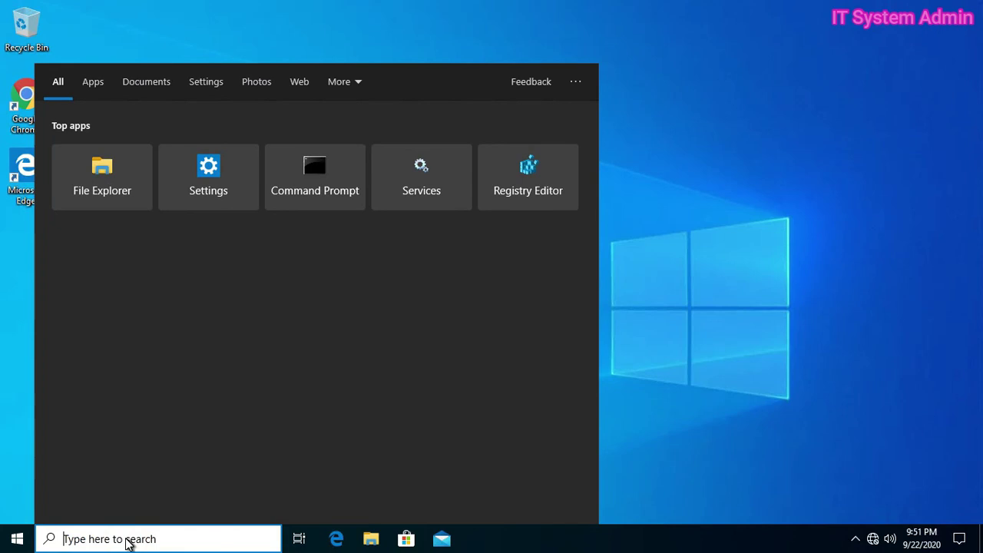
text(cmd)
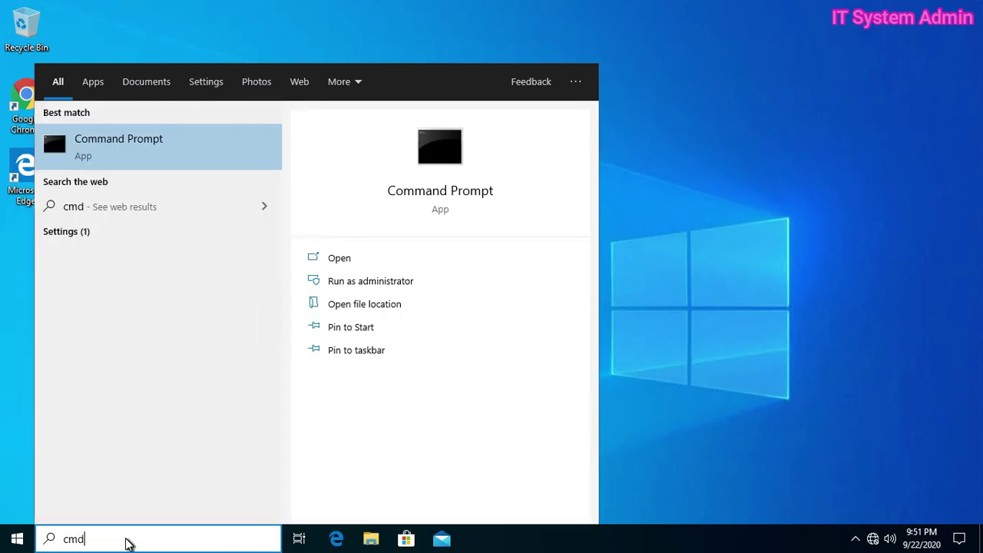
right_click(204, 148)
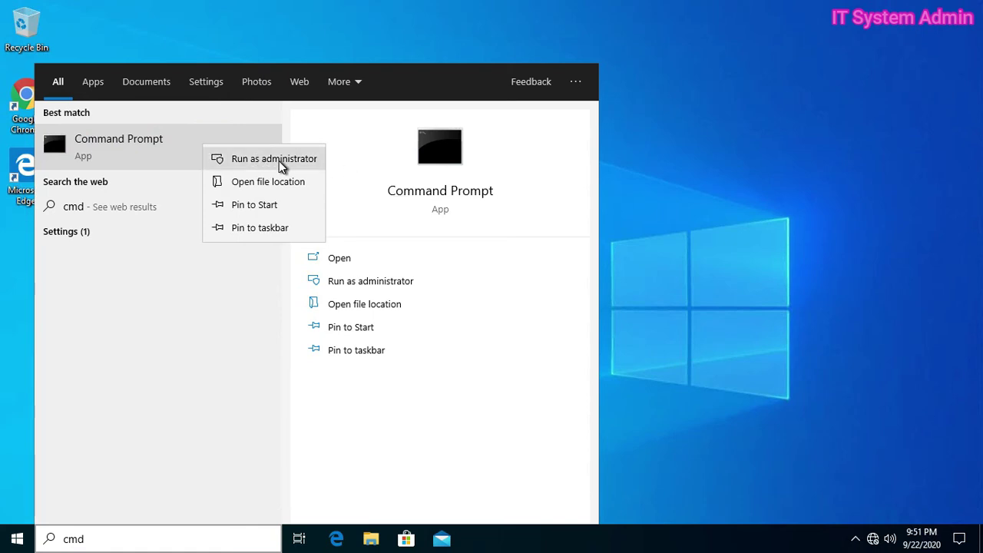
click(281, 168)
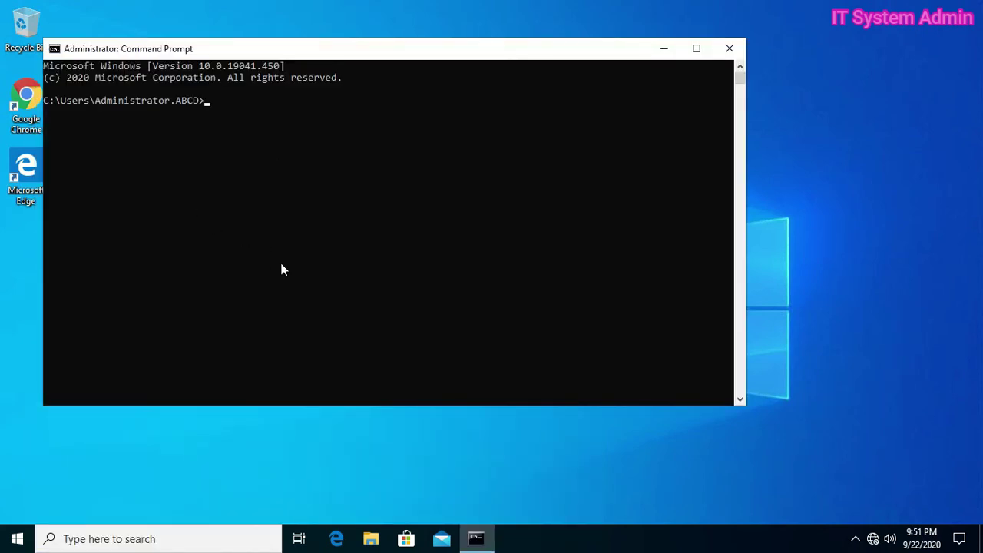
Run sfc /scannow to repair corrupt system files, then close Command Prompt
text(sfc /scannow)
key(Return)
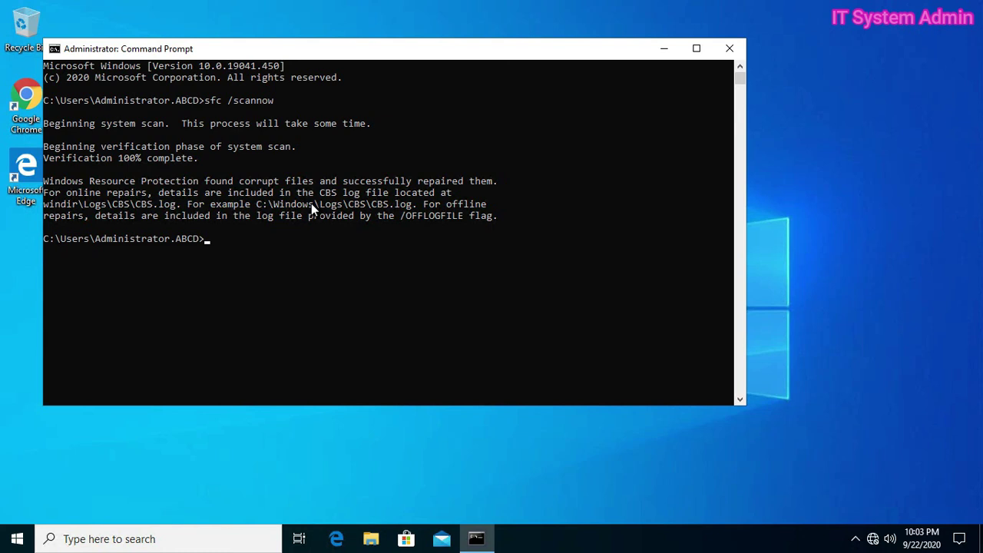
click(728, 48)
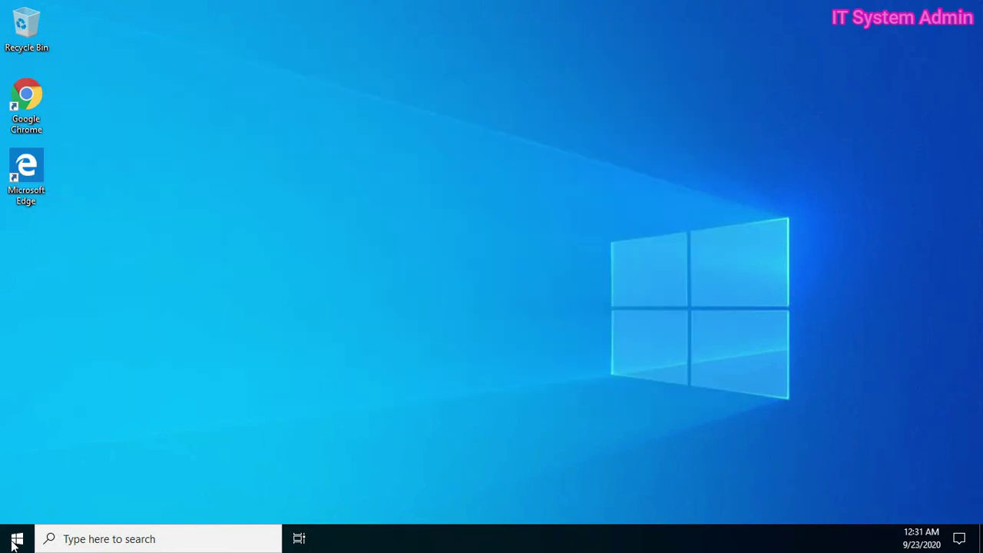
Restart Windows from the Start menu and sign in with the administrator password
click(17, 537)
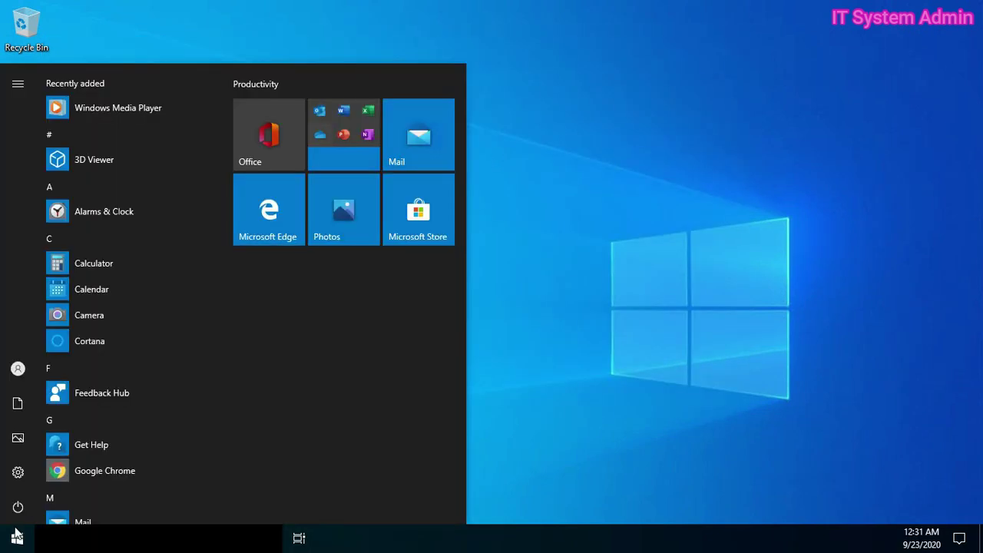
click(19, 506)
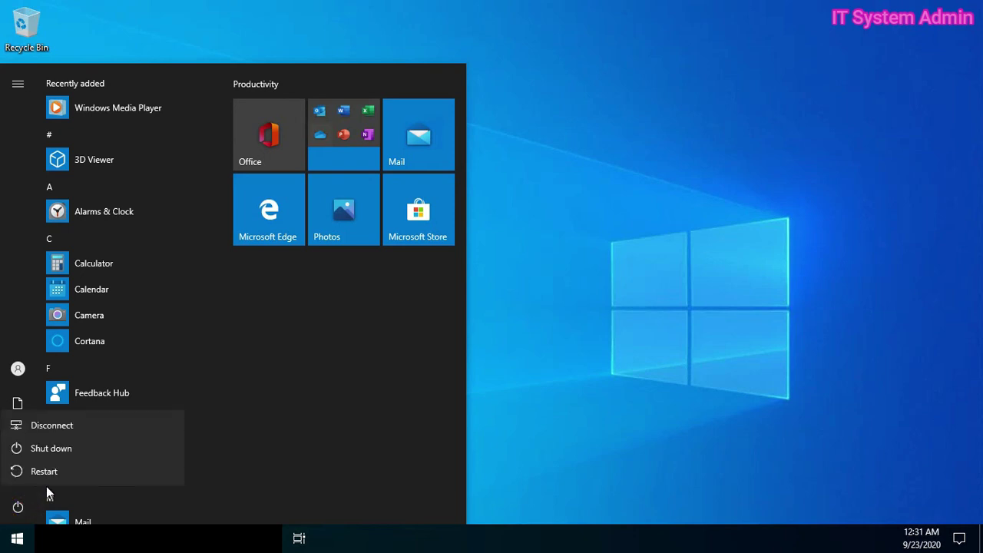
click(63, 473)
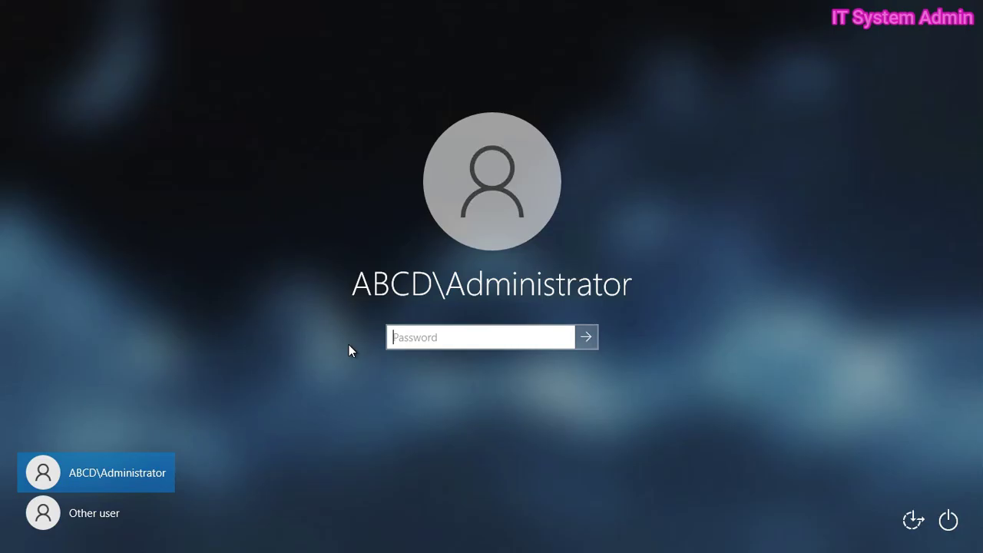
key(Return)
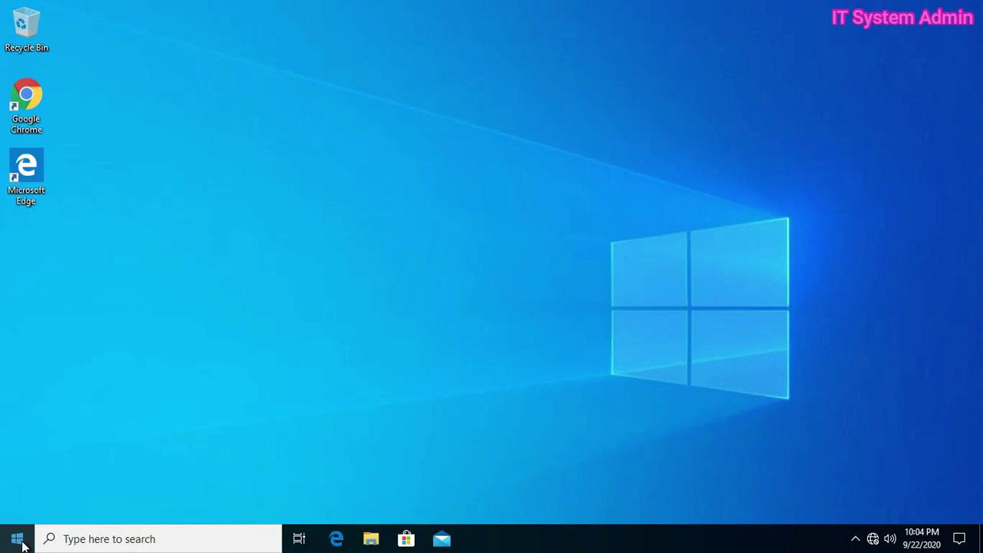
right_click(22, 543)
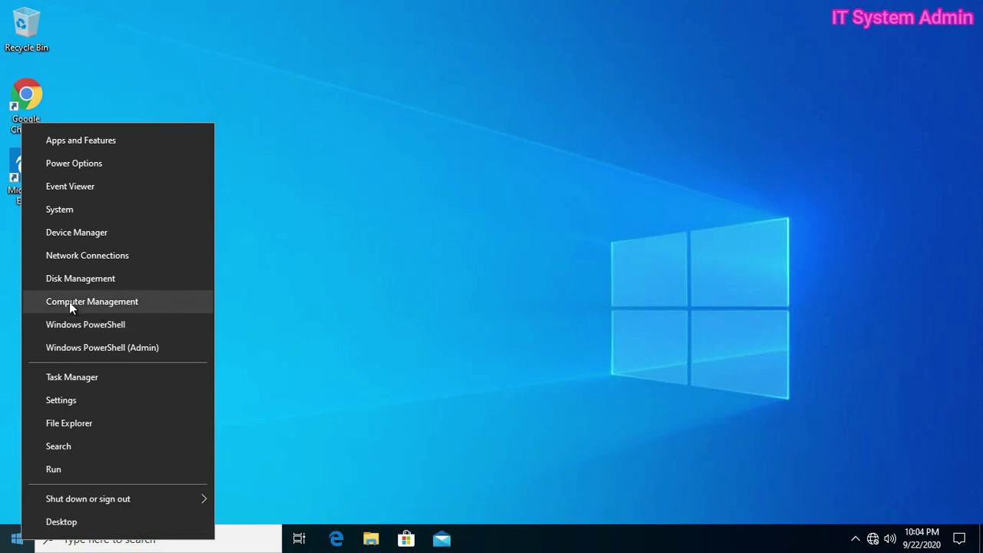
click(131, 301)
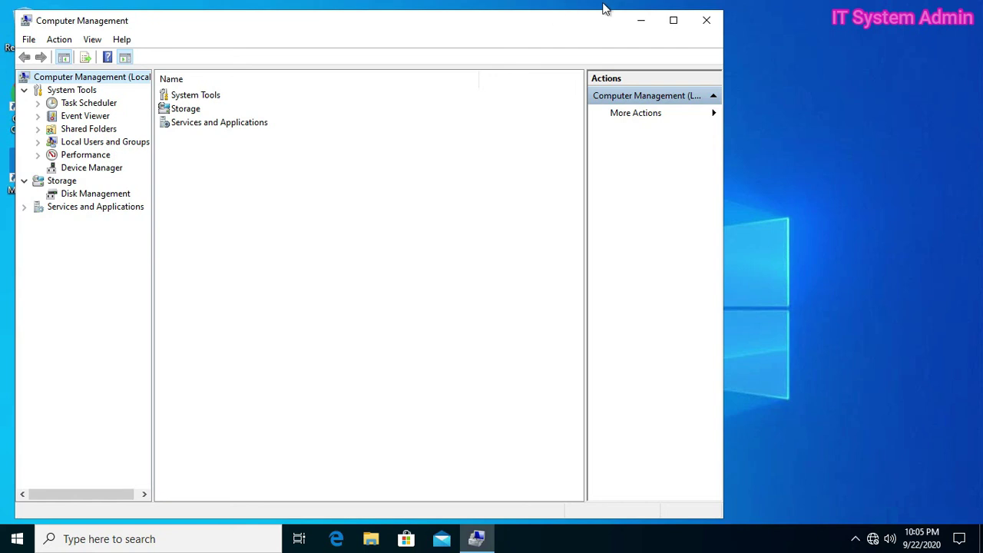
click(707, 22)
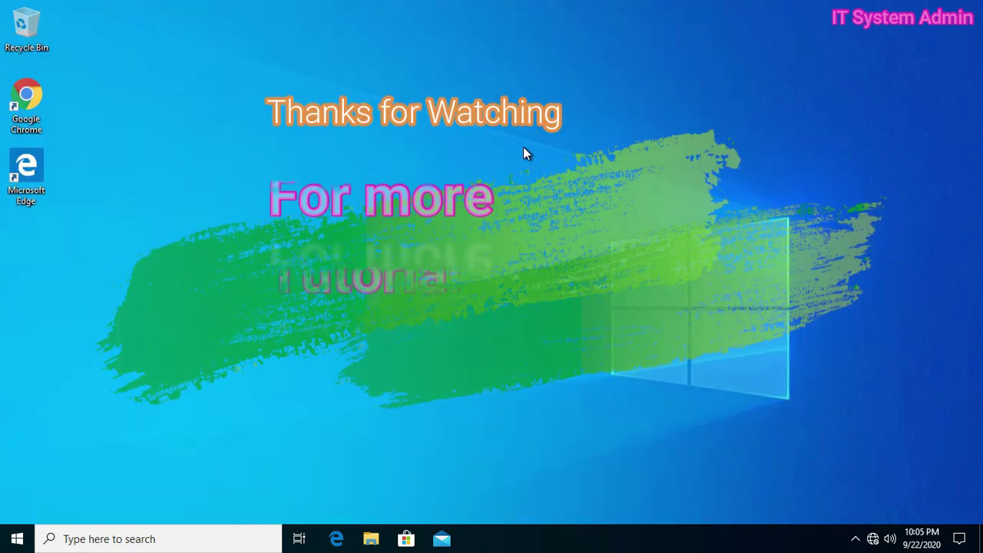